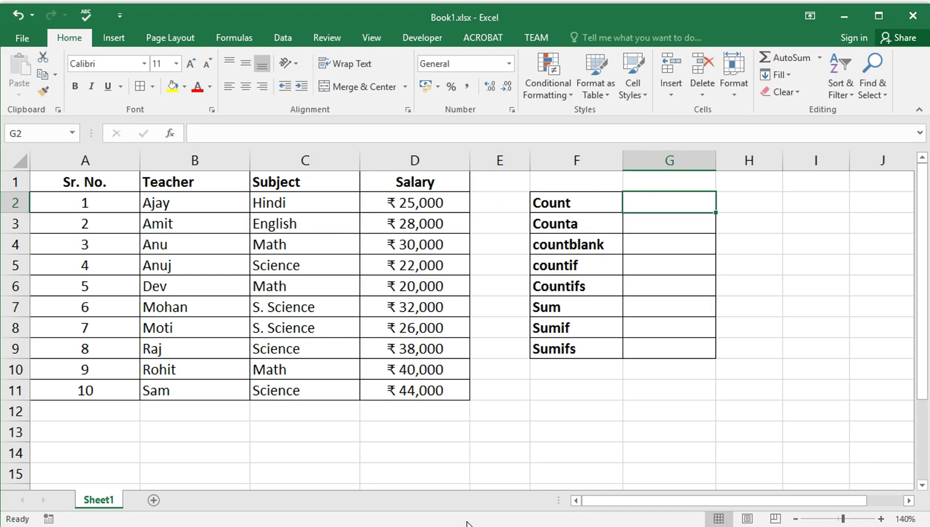
{"action": "left_click_drag", "start_coordinate": [116, 182], "coordinate": [432, 389]}
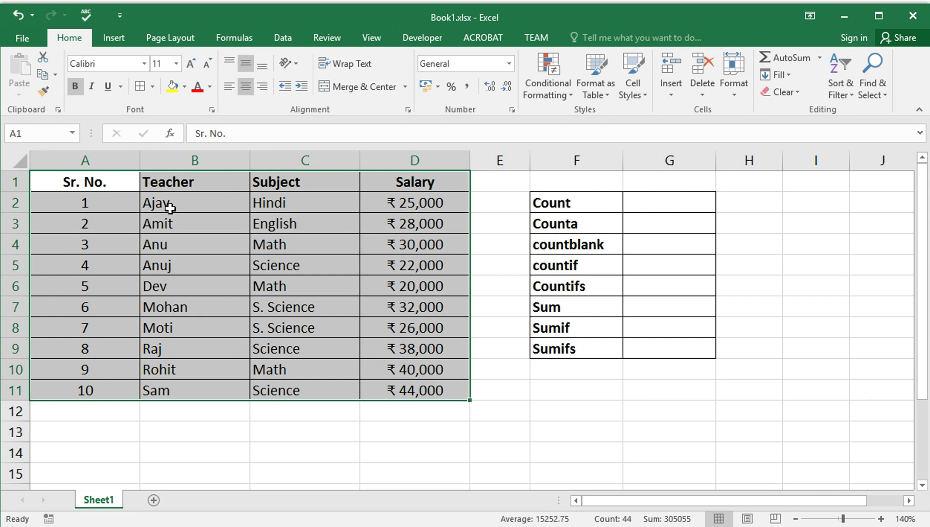
{"action": "left_click", "coordinate": [170, 207]}
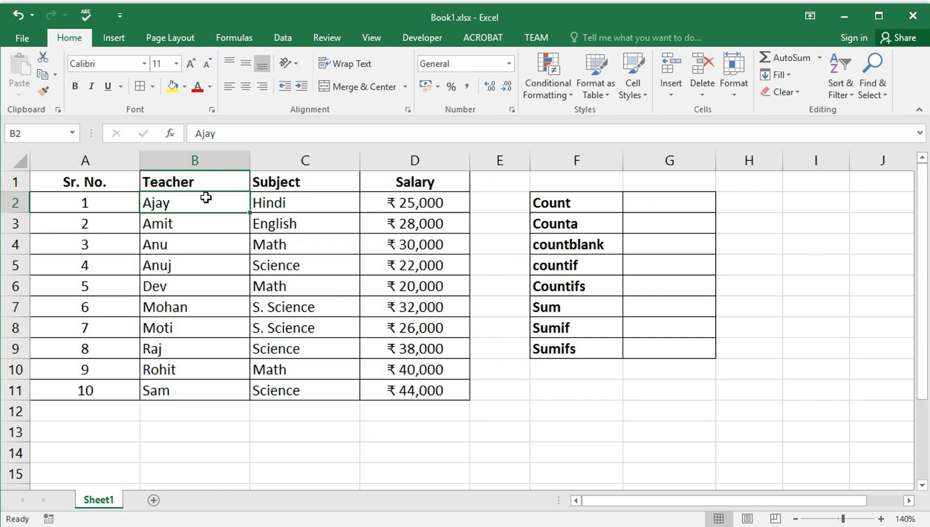
{"action": "left_click_drag", "start_coordinate": [203, 202], "coordinate": [202, 390]}
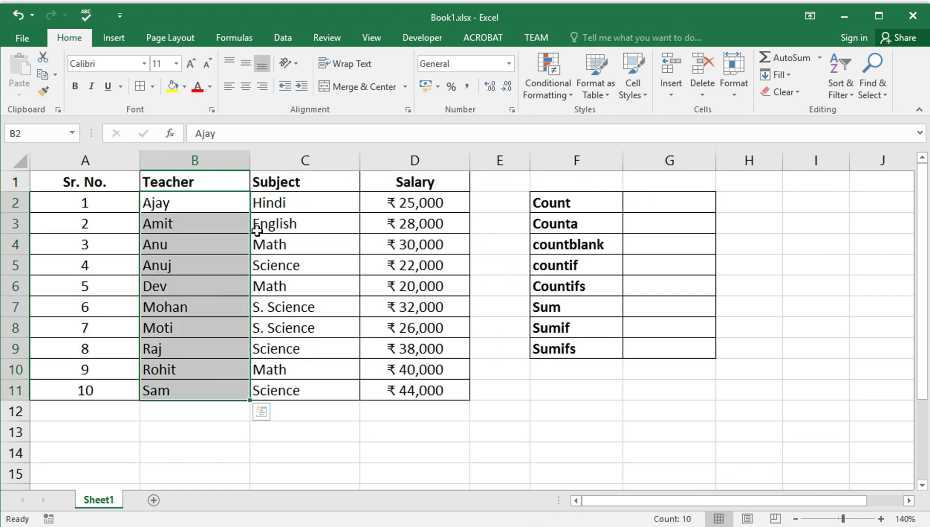
{"action": "left_click_drag", "start_coordinate": [290, 202], "coordinate": [330, 376]}
{"action": "left_click_drag", "start_coordinate": [415, 203], "coordinate": [425, 404]}
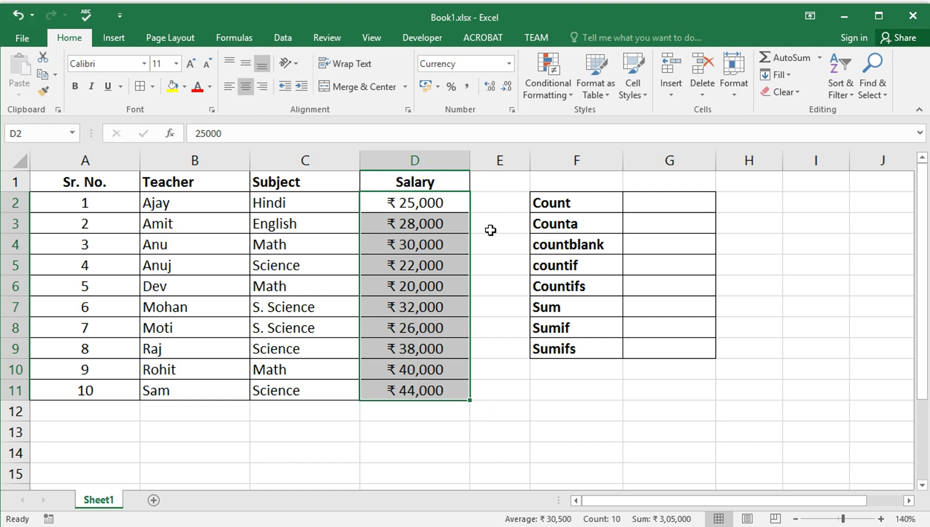
{"action": "left_click_drag", "start_coordinate": [586, 203], "coordinate": [596, 352]}
Step: In G2, enter a COUNT formula over the Subject column range C1:C11
{"action": "left_click", "coordinate": [659, 199]}
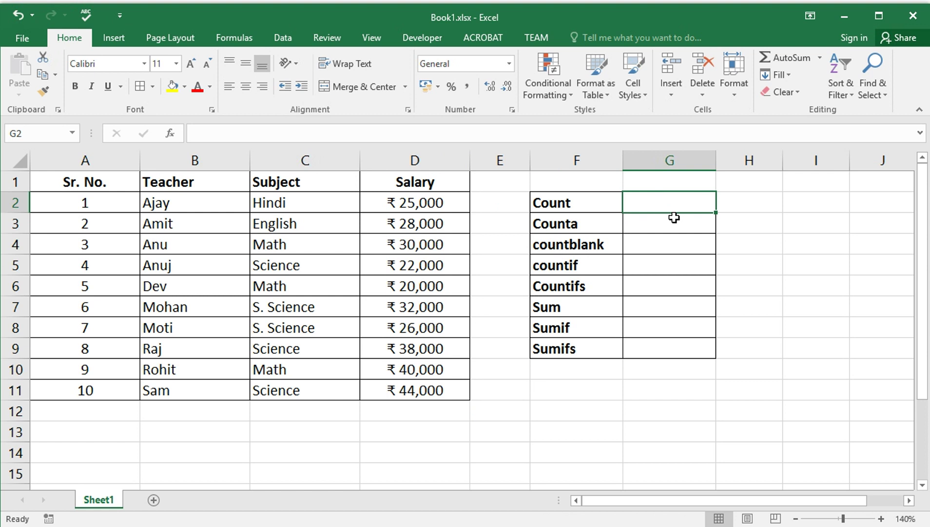
{"action": "type", "text": "=coun"}
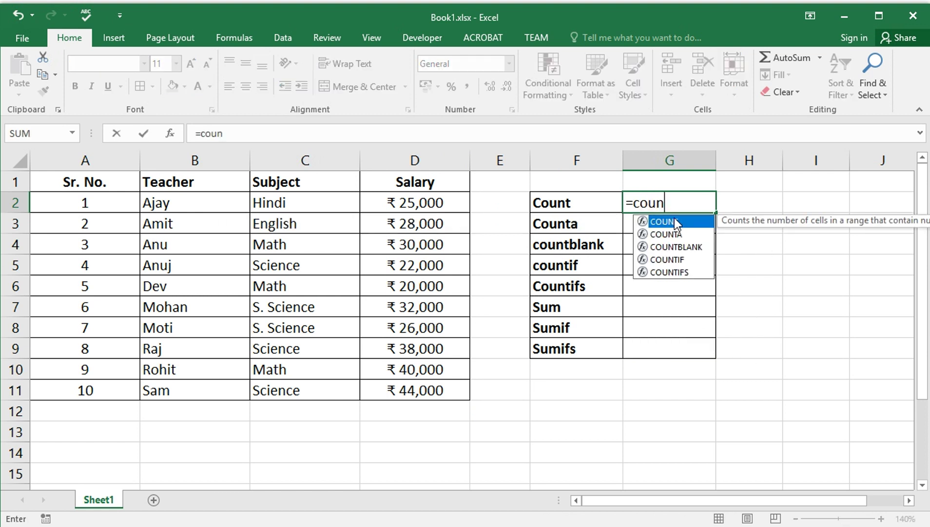
{"action": "type", "text": "t("}
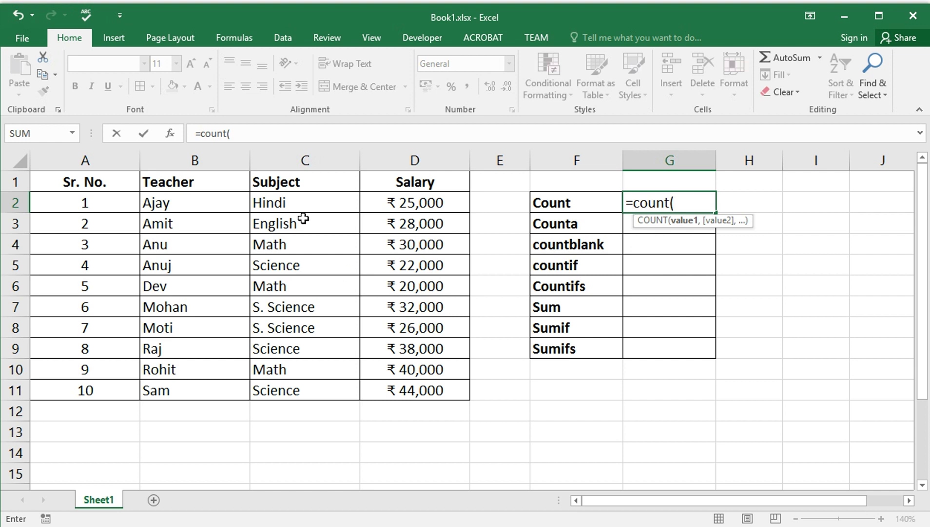
{"action": "left_click_drag", "start_coordinate": [315, 183], "coordinate": [321, 388]}
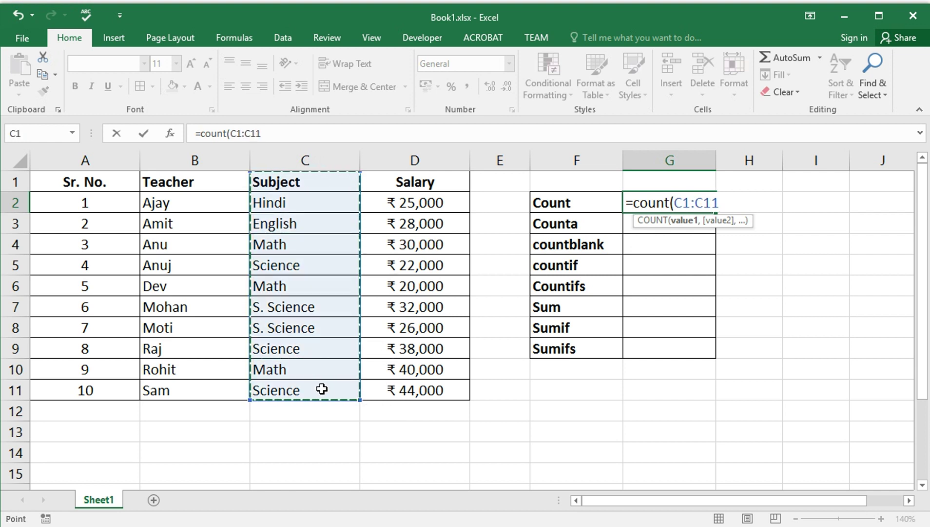
{"action": "type", "text": ")"}
{"action": "key", "text": "Return"}
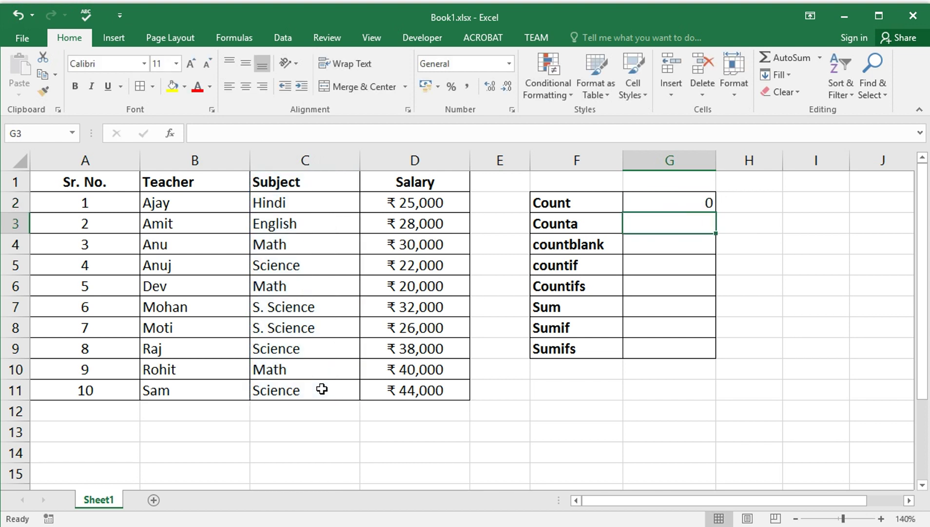
{"action": "left_click_drag", "start_coordinate": [304, 187], "coordinate": [286, 387]}
{"action": "left_click", "coordinate": [676, 204]}
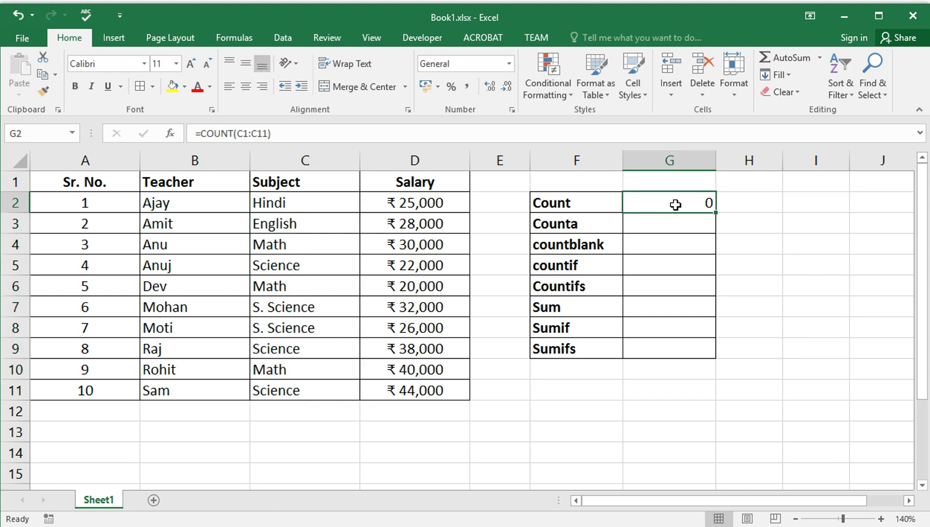
Step: In H2, enter a COUNT formula over the Salary column range D1:D11
{"action": "left_click", "coordinate": [735, 201]}
{"action": "type", "text": "=co"}
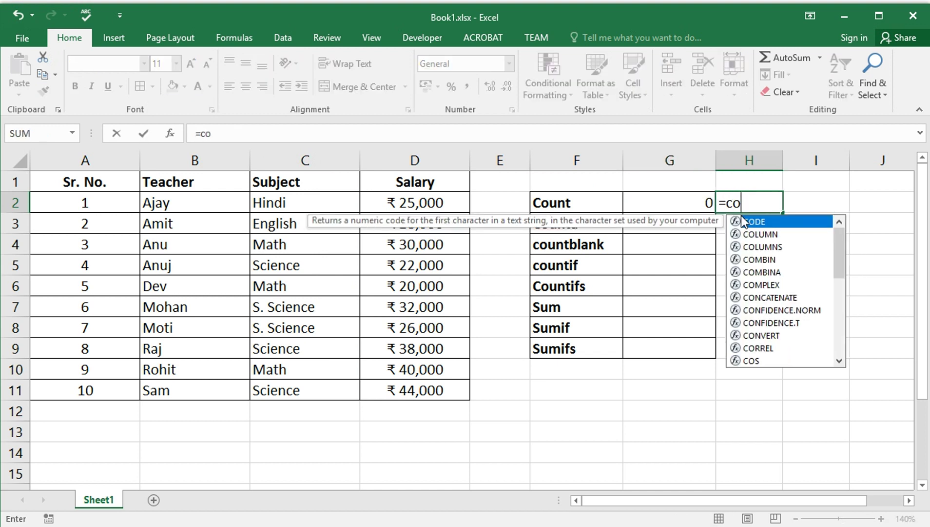
{"action": "type", "text": "unt"}
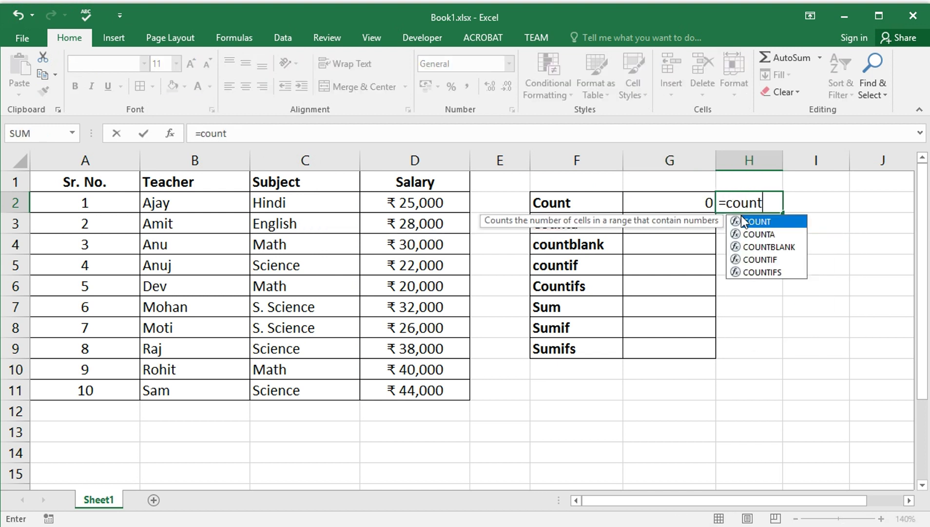
{"action": "type", "text": "("}
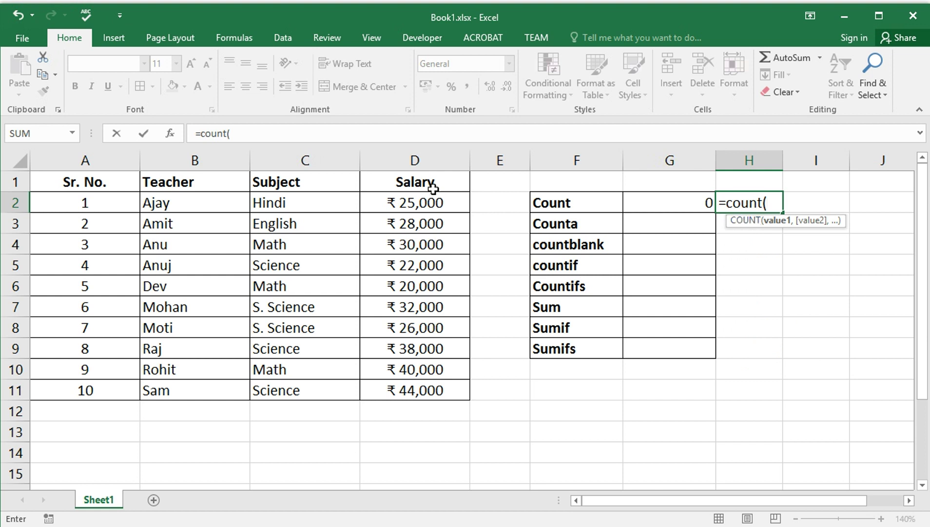
{"action": "left_click_drag", "start_coordinate": [430, 185], "coordinate": [428, 395]}
{"action": "type", "text": ")"}
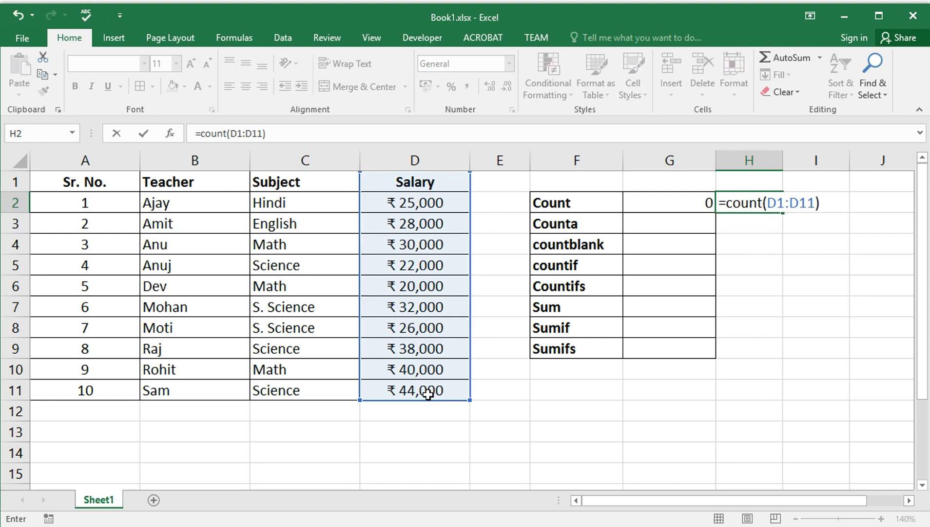
{"action": "key", "text": "Return"}
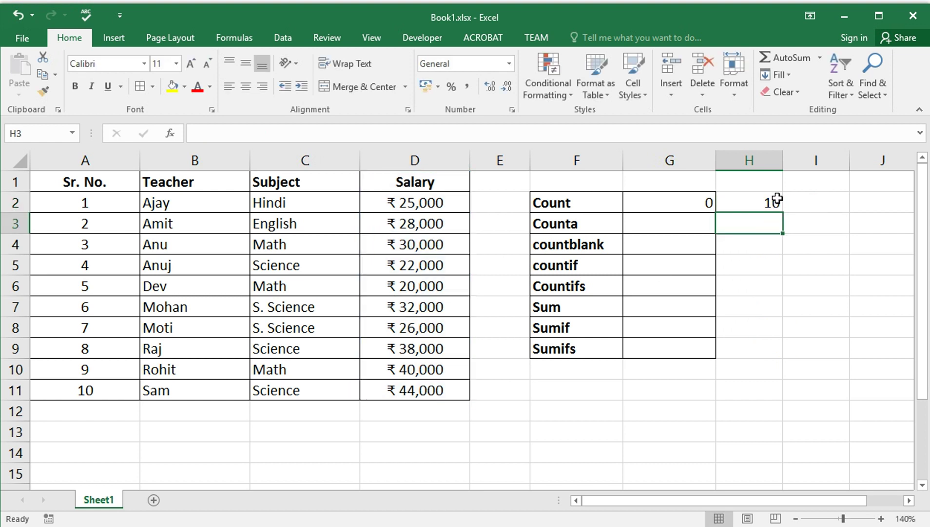
Step: Inspect the COUNT formula in H2 and compare its range with the cells of the Salary column
{"action": "left_click", "coordinate": [773, 205]}
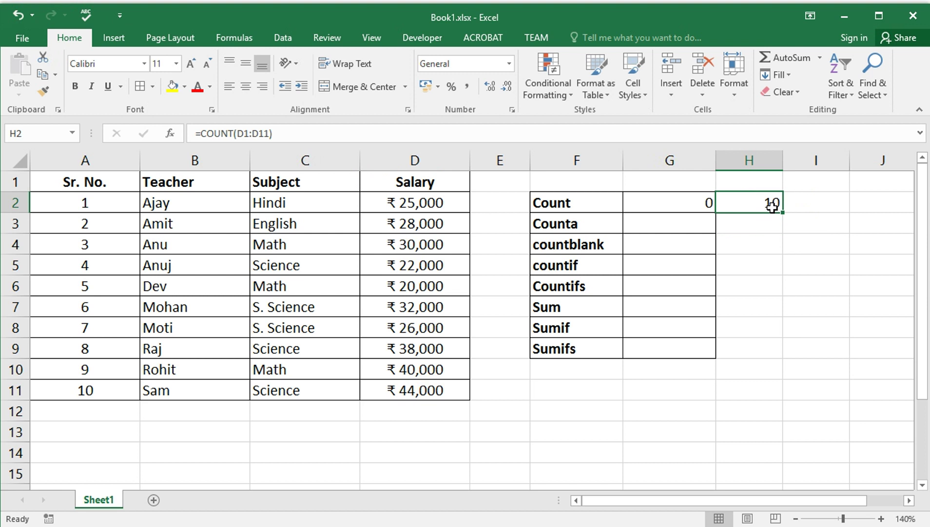
{"action": "double_click", "coordinate": [773, 204]}
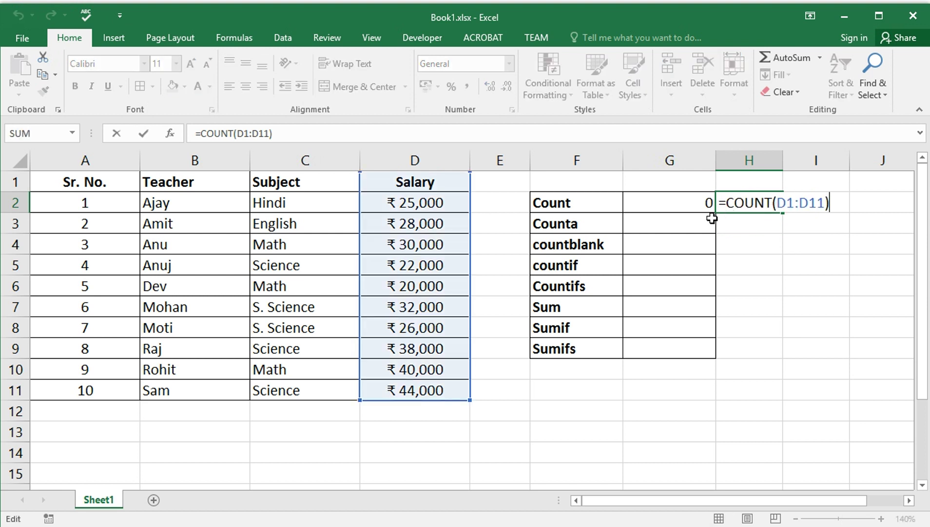
{"action": "key", "text": "Escape"}
{"action": "left_click_drag", "start_coordinate": [436, 187], "coordinate": [422, 387]}
{"action": "left_click", "coordinate": [439, 203]}
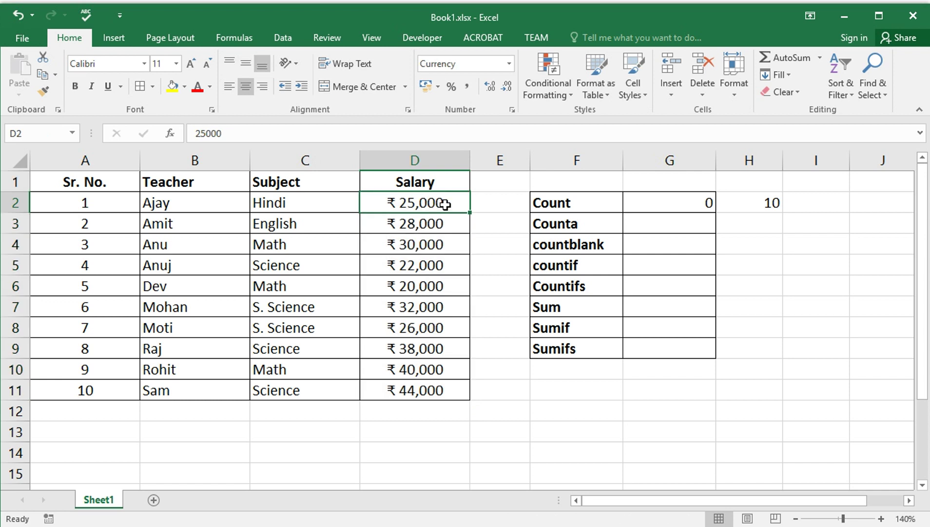
{"action": "left_click_drag", "start_coordinate": [449, 203], "coordinate": [428, 388]}
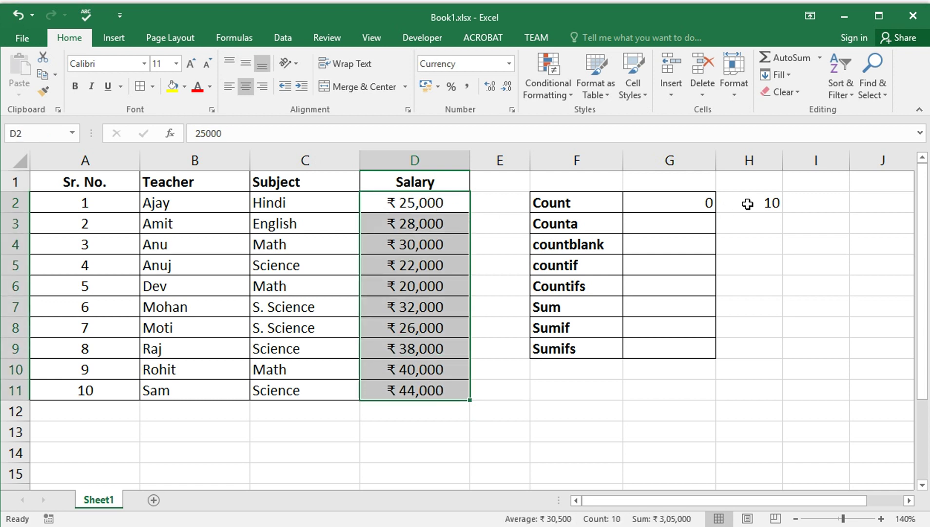
{"action": "left_click", "coordinate": [752, 203]}
Step: In G3, enter a COUNTA formula over the Subject column range C1:C11
{"action": "left_click", "coordinate": [697, 229]}
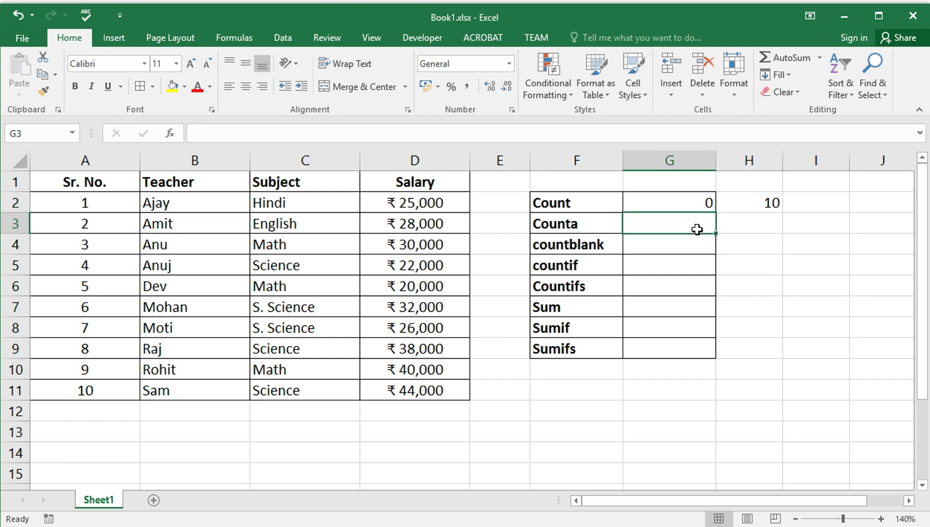
{"action": "type", "text": "=cou"}
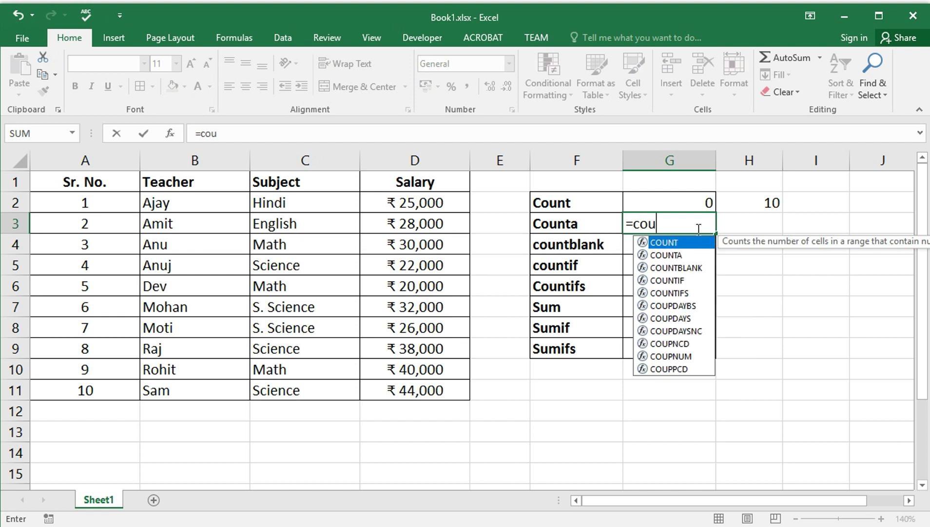
{"action": "type", "text": "nta"}
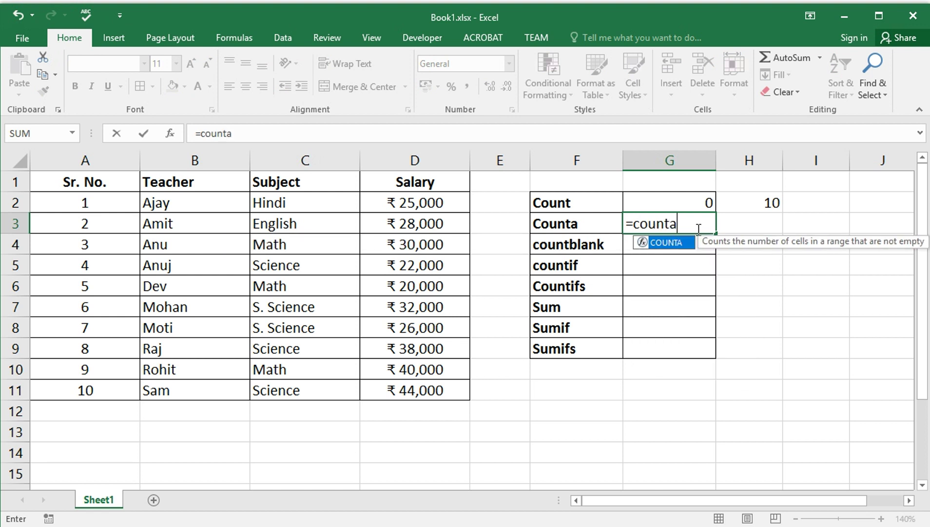
{"action": "type", "text": "("}
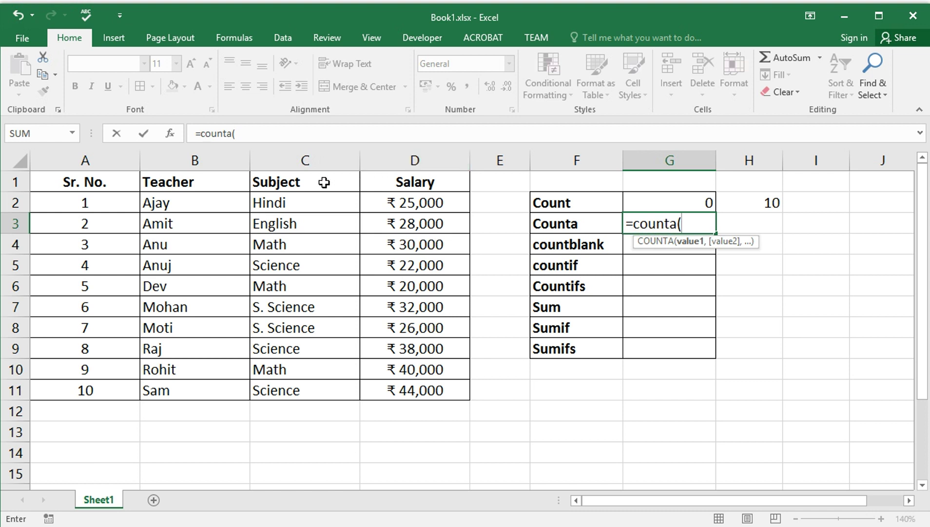
{"action": "left_click", "coordinate": [328, 185]}
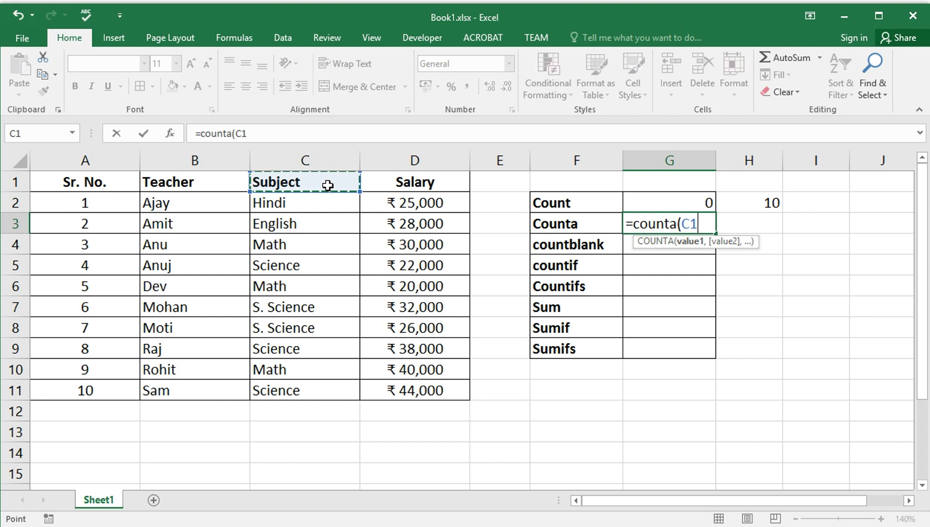
{"action": "left_click_drag", "start_coordinate": [327, 199], "coordinate": [322, 390]}
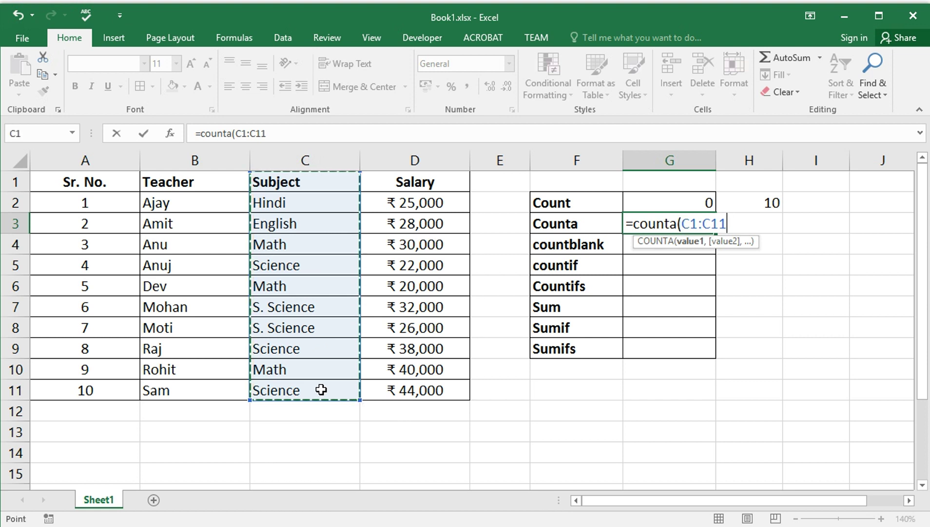
{"action": "type", "text": ")"}
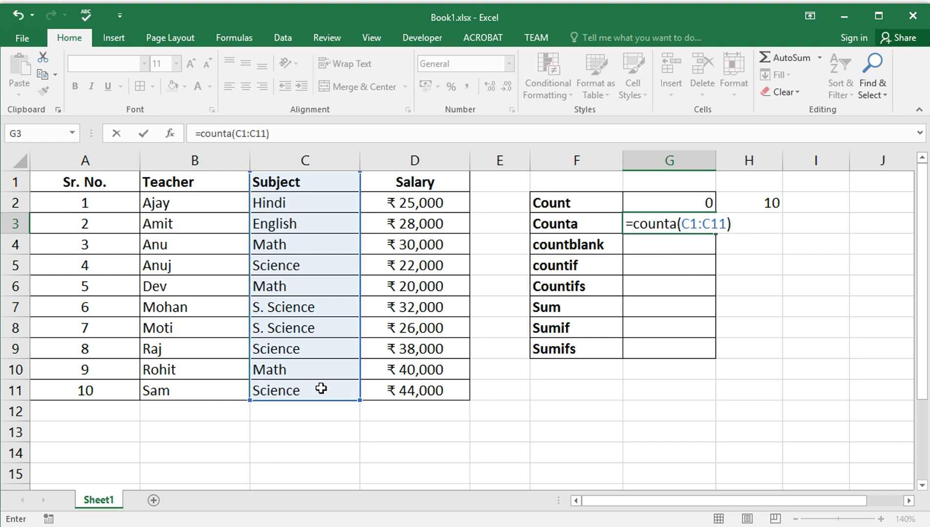
{"action": "key", "text": "Return"}
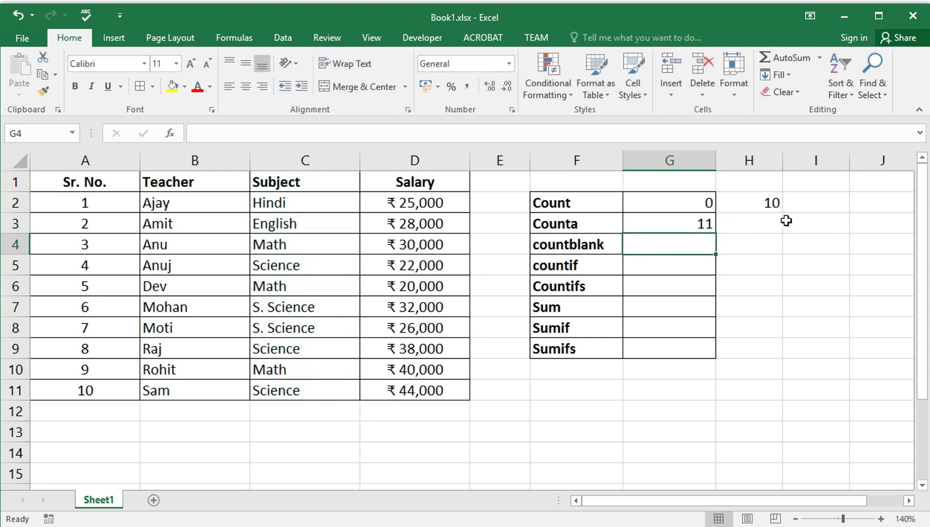
Step: In H3, enter a COUNTA formula over the Salary column range D1:D11
{"action": "left_click", "coordinate": [760, 226]}
{"action": "type", "text": "=c"}
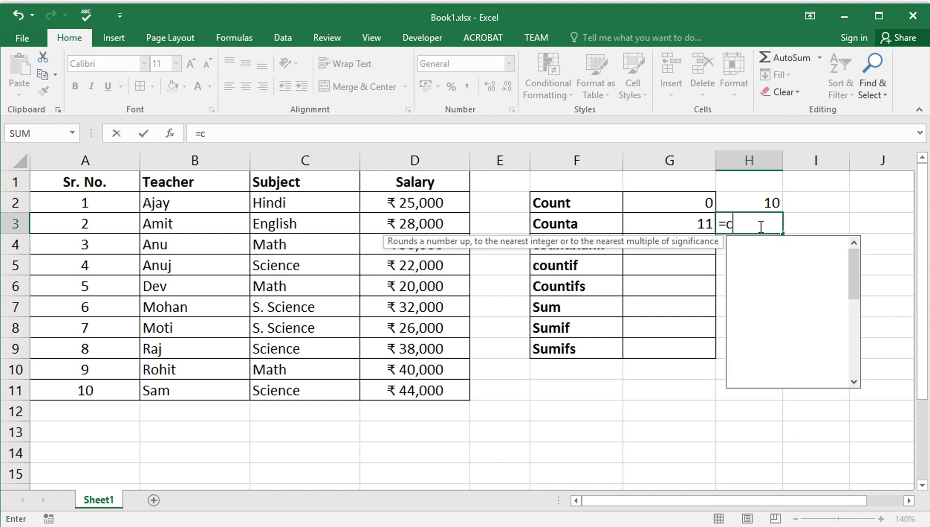
{"action": "type", "text": "ounta("}
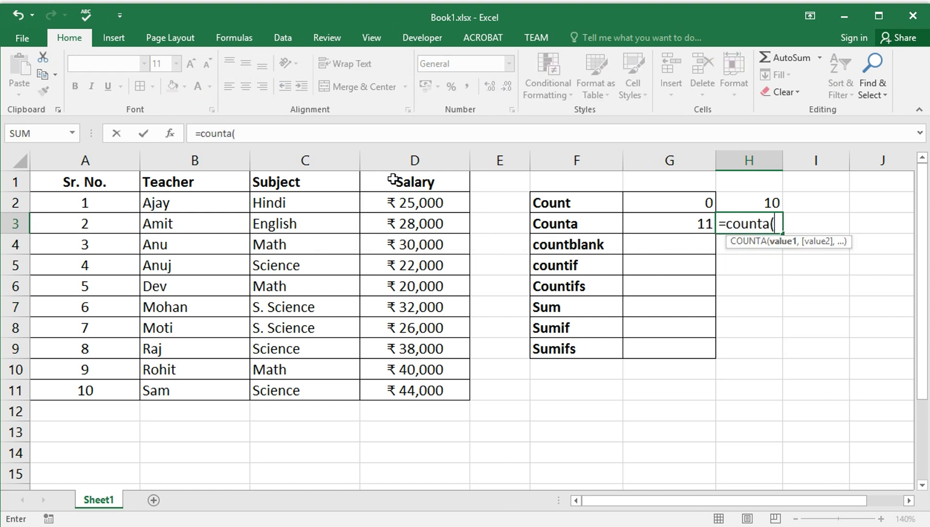
{"action": "left_click_drag", "start_coordinate": [395, 178], "coordinate": [379, 392]}
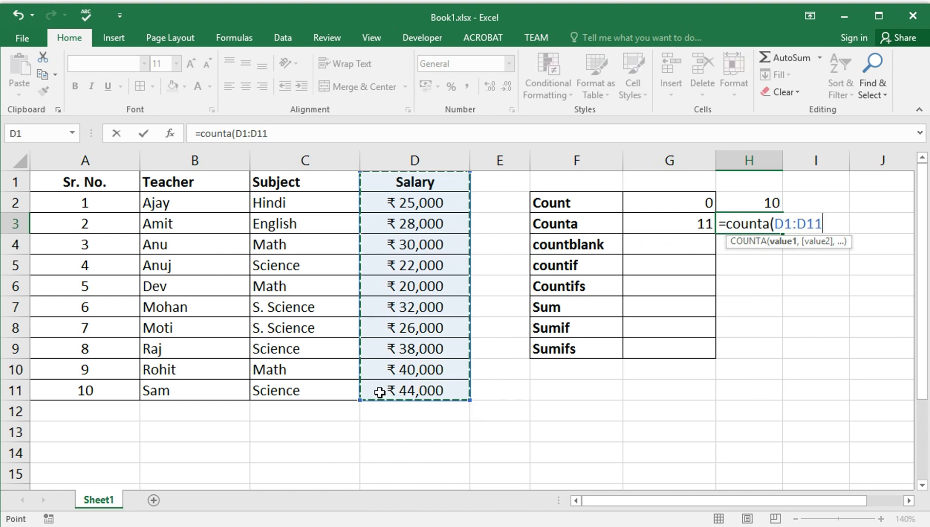
{"action": "type", "text": ")"}
{"action": "key", "text": "Return"}
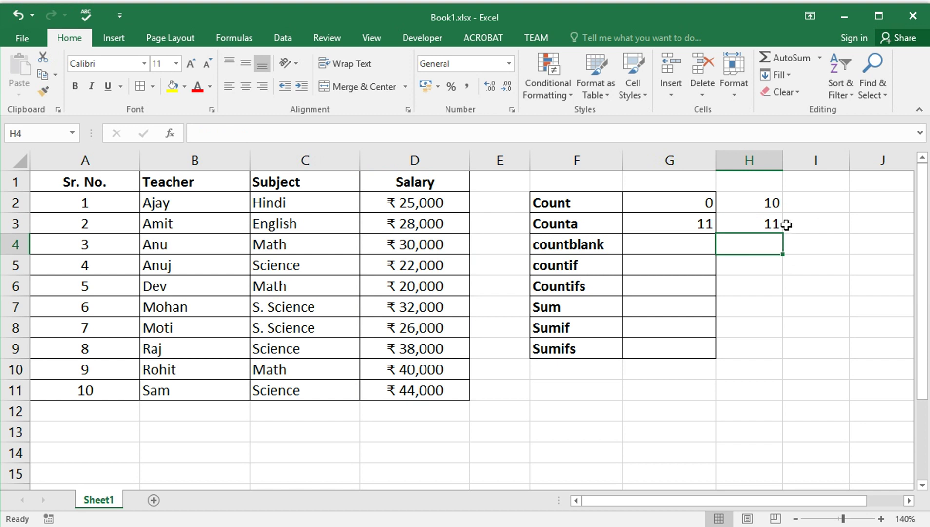
Step: In I3, enter a COUNTA formula over D1:D13, extending past the Salary column into two empty cells
{"action": "left_click", "coordinate": [799, 227]}
{"action": "type", "text": "="}
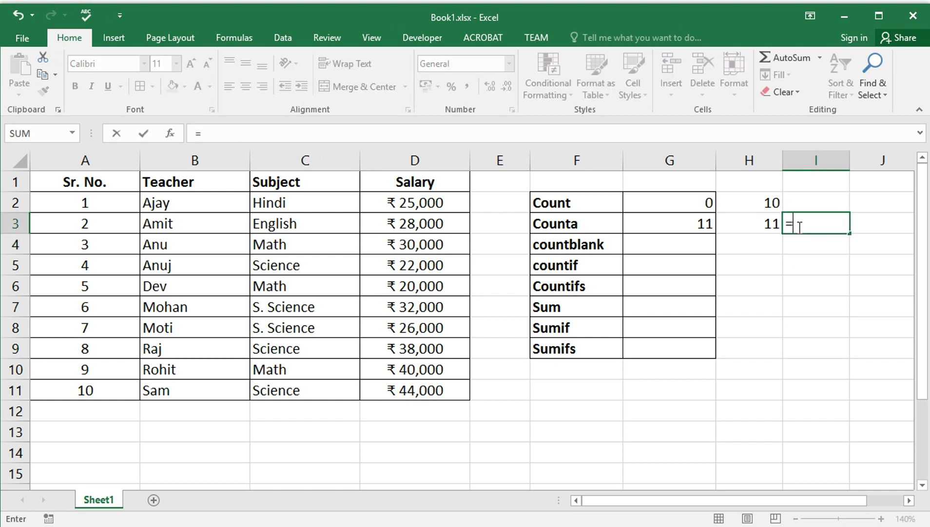
{"action": "type", "text": "counta"}
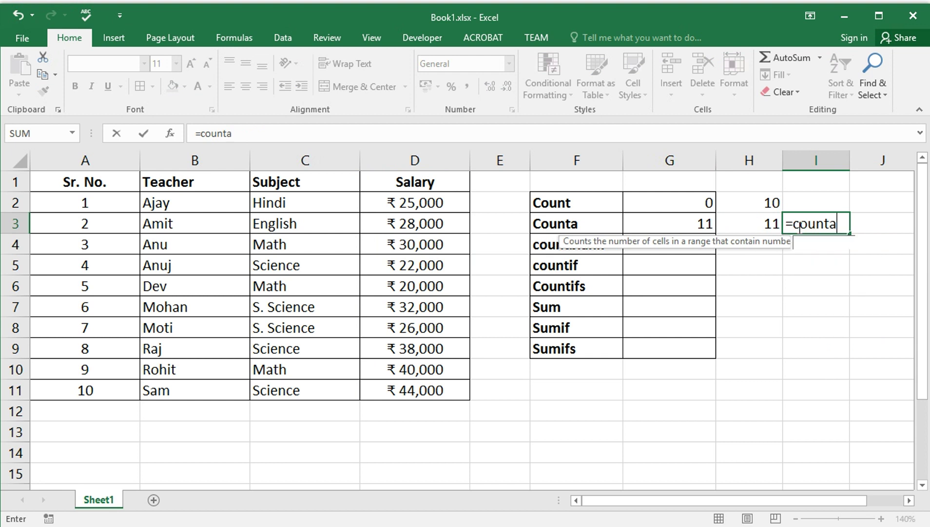
{"action": "type", "text": "("}
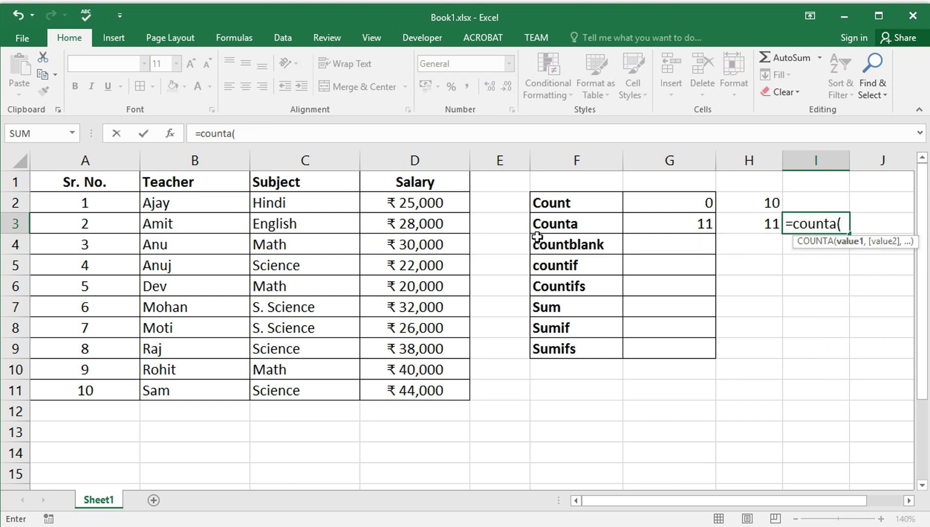
{"action": "left_click", "coordinate": [435, 183]}
{"action": "left_click_drag", "start_coordinate": [435, 183], "coordinate": [409, 436]}
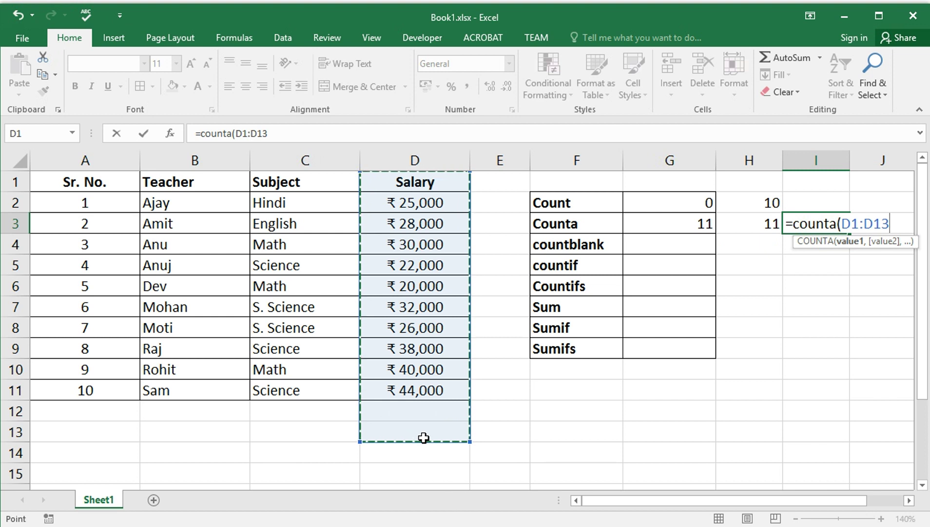
{"action": "type", "text": ")"}
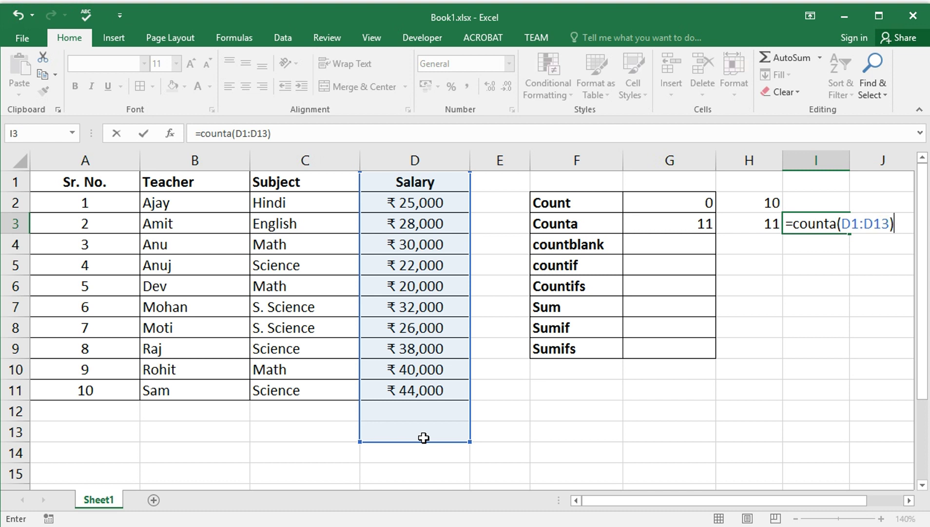
{"action": "key", "text": "Return"}
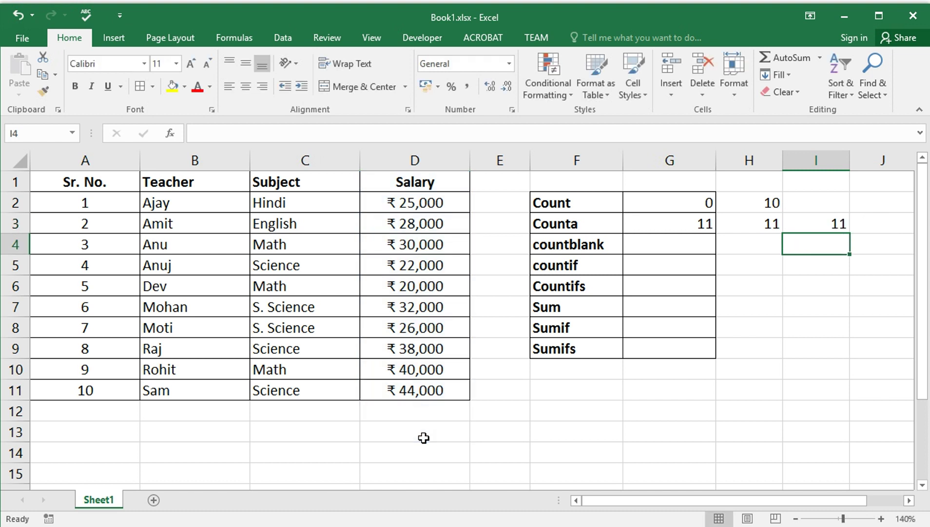
{"action": "left_click", "coordinate": [822, 226]}
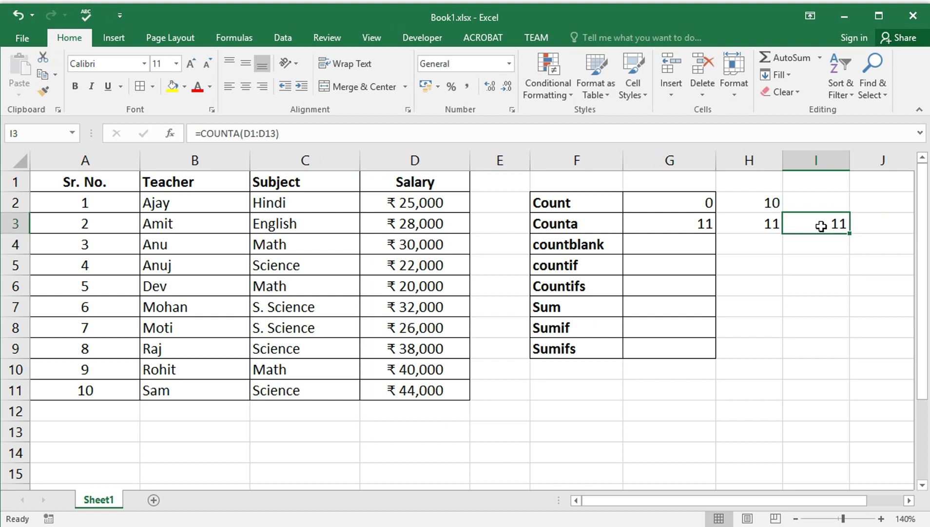
Step: In G4, enter a COUNTBLANK formula over the Salary column range D1:D11
{"action": "left_click", "coordinate": [702, 246]}
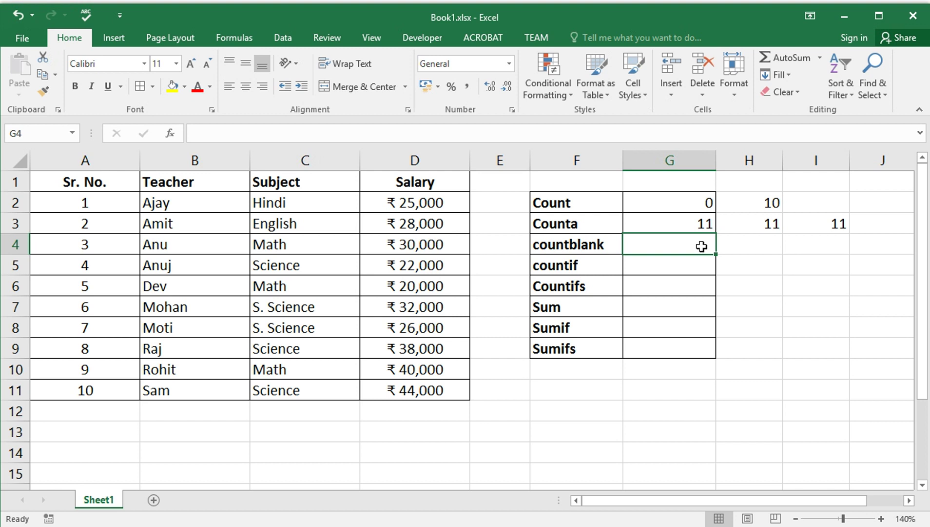
{"action": "type", "text": "=cou"}
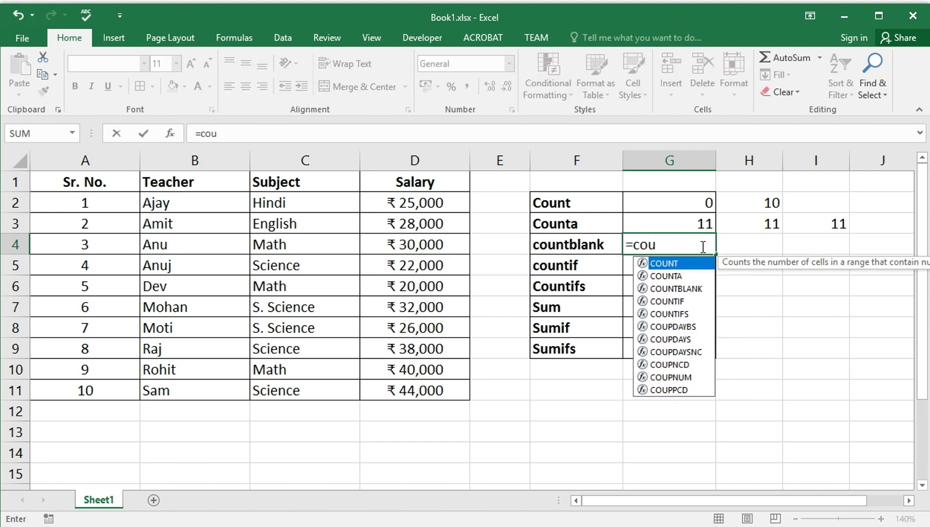
{"action": "key", "text": "Down"}
{"action": "key", "text": "Down"}
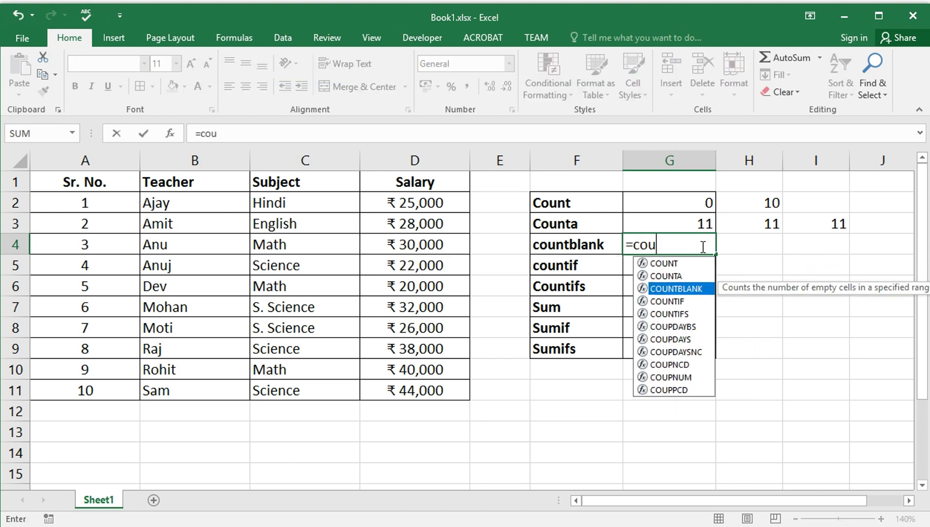
{"action": "key", "text": "Tab"}
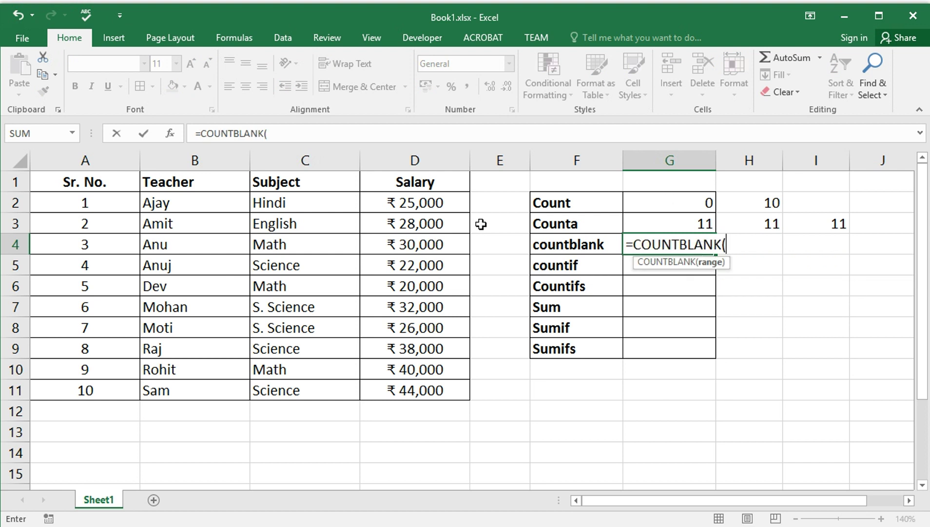
{"action": "left_click", "coordinate": [405, 181]}
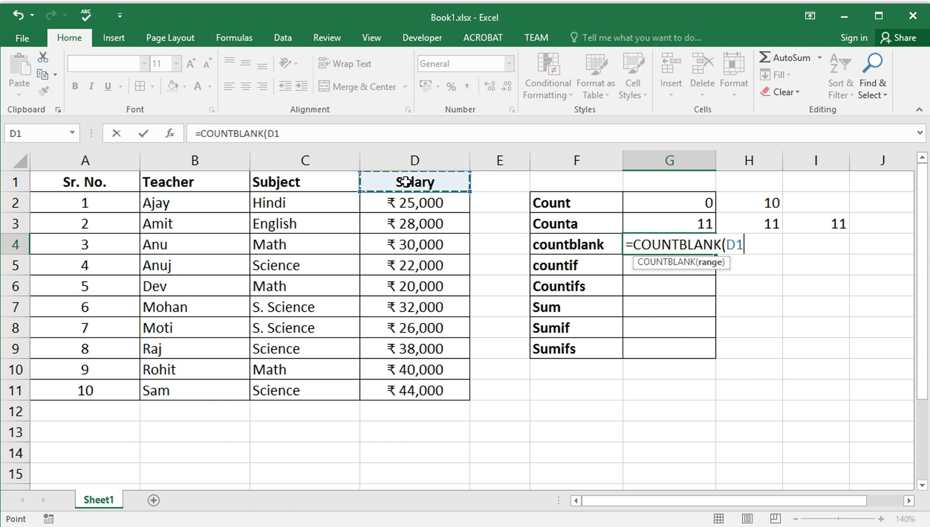
{"action": "left_click_drag", "start_coordinate": [405, 181], "coordinate": [425, 385]}
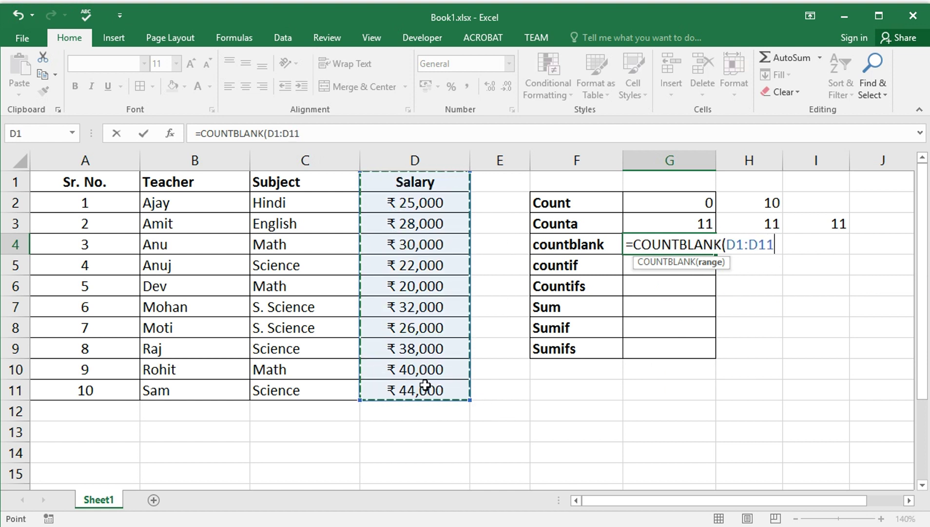
{"action": "type", "text": ")"}
{"action": "key", "text": "Return"}
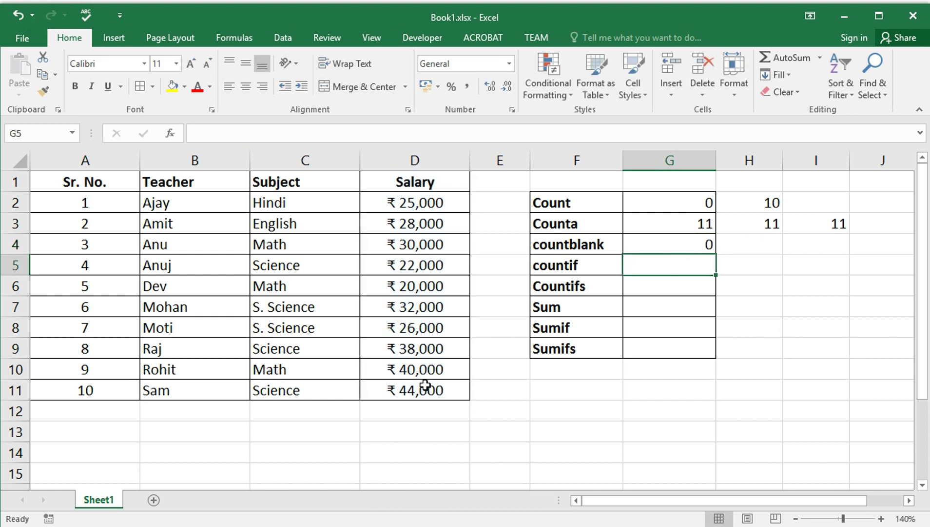
Step: In H4, enter a COUNTBLANK formula over D1:D14, including the three empty cells below the Salary column
{"action": "key", "text": "Up"}
{"action": "key", "text": "Right"}
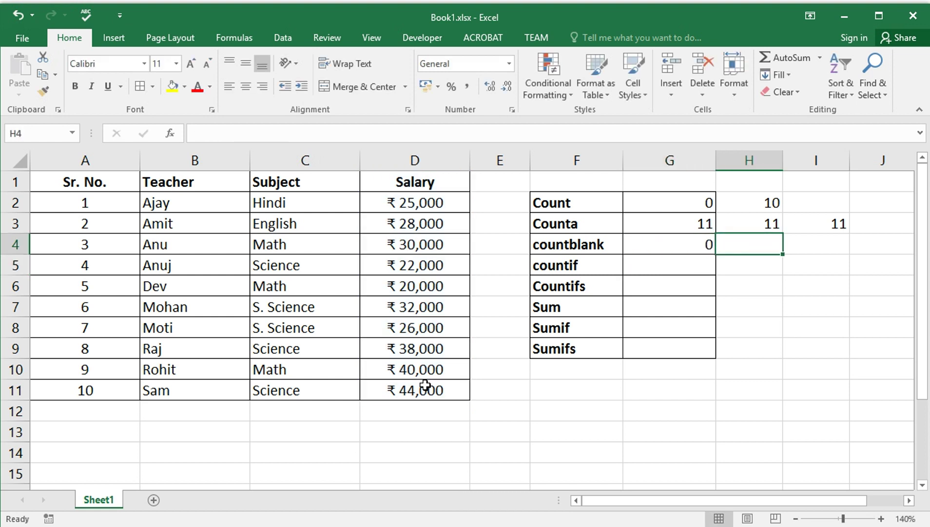
{"action": "type", "text": "=cou"}
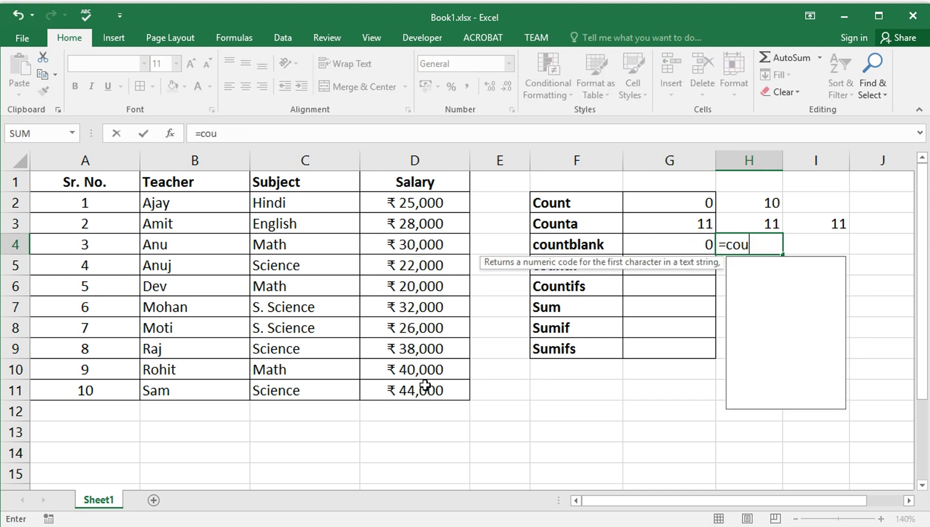
{"action": "key", "text": "Down"}
{"action": "key", "text": "Down"}
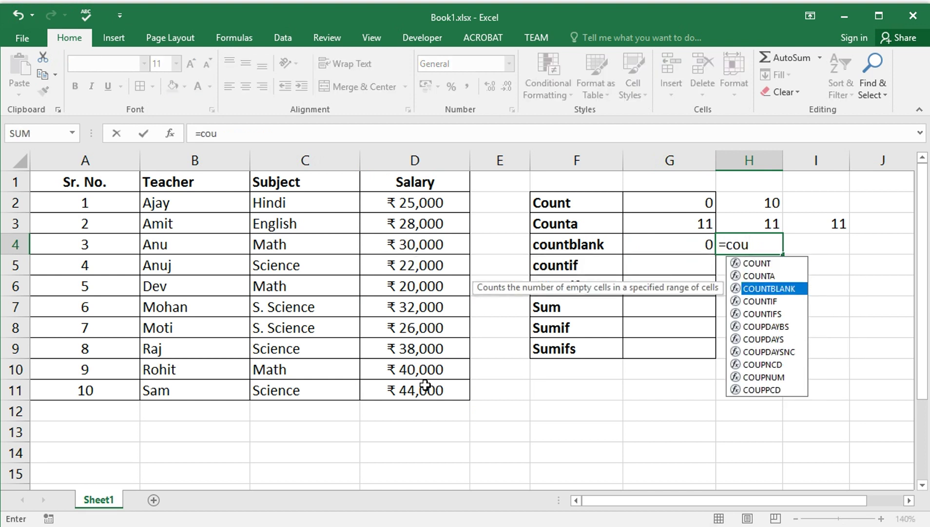
{"action": "key", "text": "Tab"}
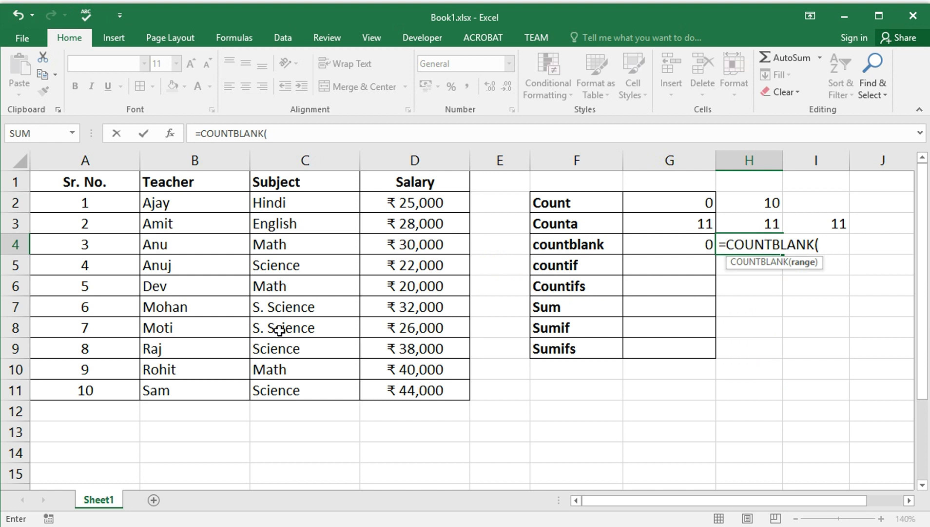
{"action": "left_click_drag", "start_coordinate": [391, 184], "coordinate": [409, 454]}
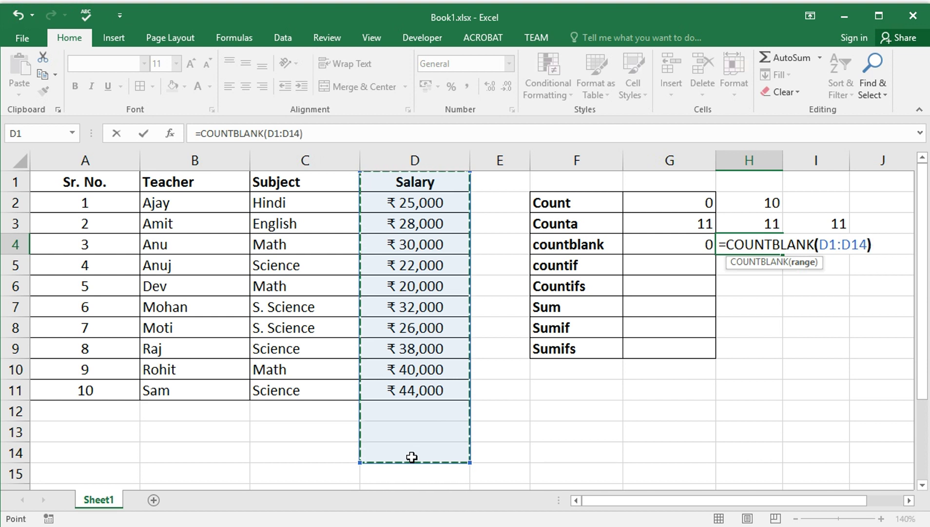
{"action": "type", "text": ")"}
{"action": "key", "text": "Return"}
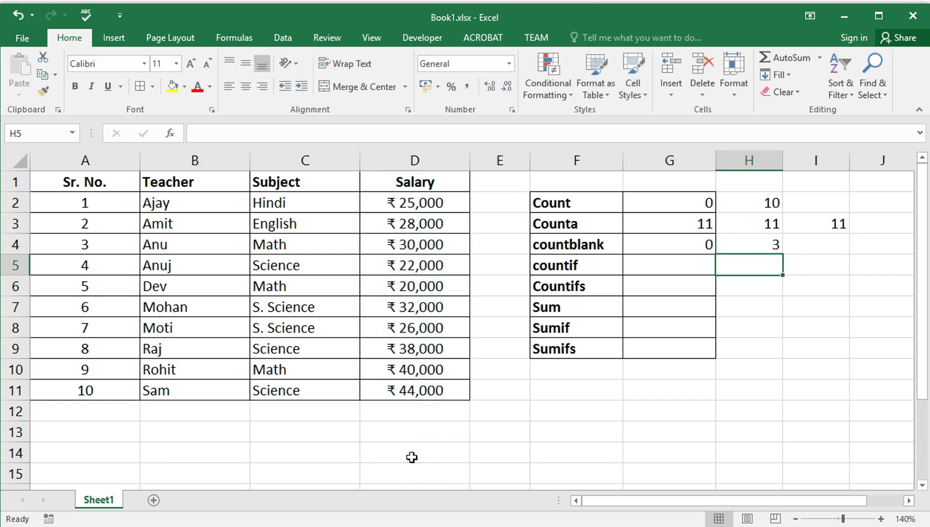
Step: In G5, enter a COUNTIF formula over the Subject column range C1:C11 with the criterion "math"
{"action": "left_click", "coordinate": [671, 269]}
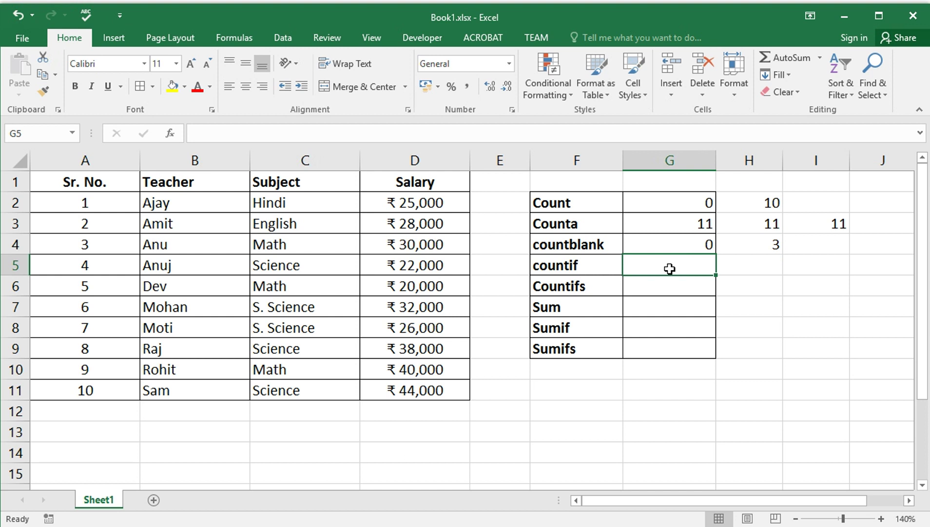
{"action": "type", "text": "=c"}
{"action": "type", "text": "ou"}
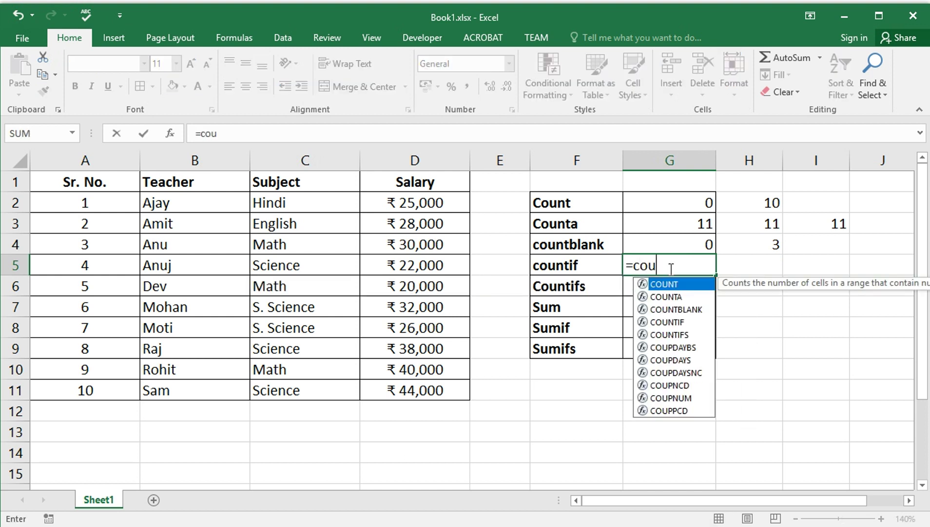
{"action": "type", "text": "ntif"}
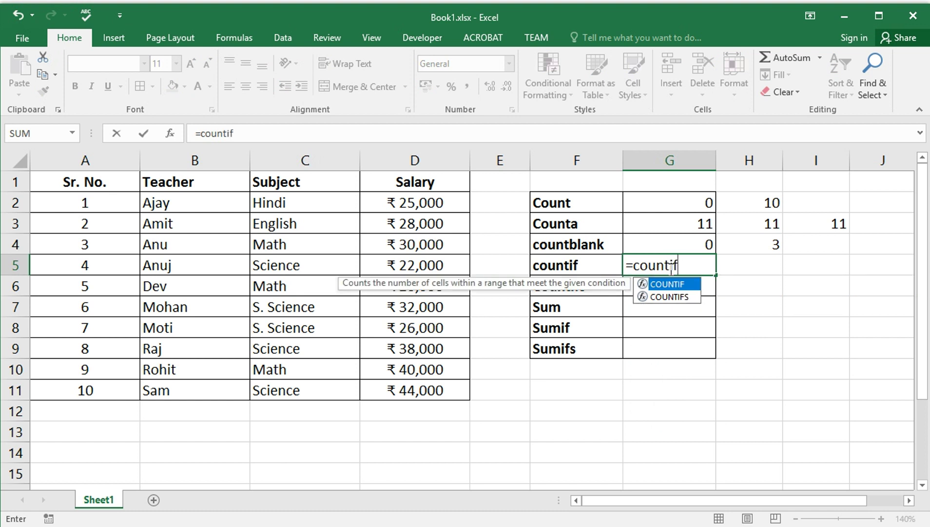
{"action": "type", "text": "("}
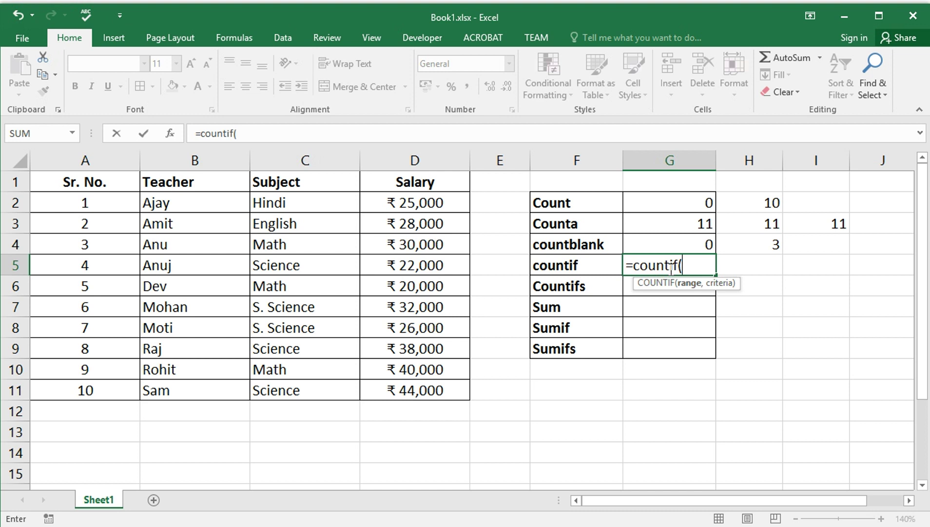
{"action": "left_click", "coordinate": [295, 184]}
{"action": "mouse_move", "coordinate": [295, 217]}
{"action": "left_mouse_down"}
{"action": "mouse_move", "coordinate": [305, 265]}
{"action": "mouse_move", "coordinate": [301, 376]}
{"action": "mouse_move", "coordinate": [290, 393]}
{"action": "left_mouse_up"}
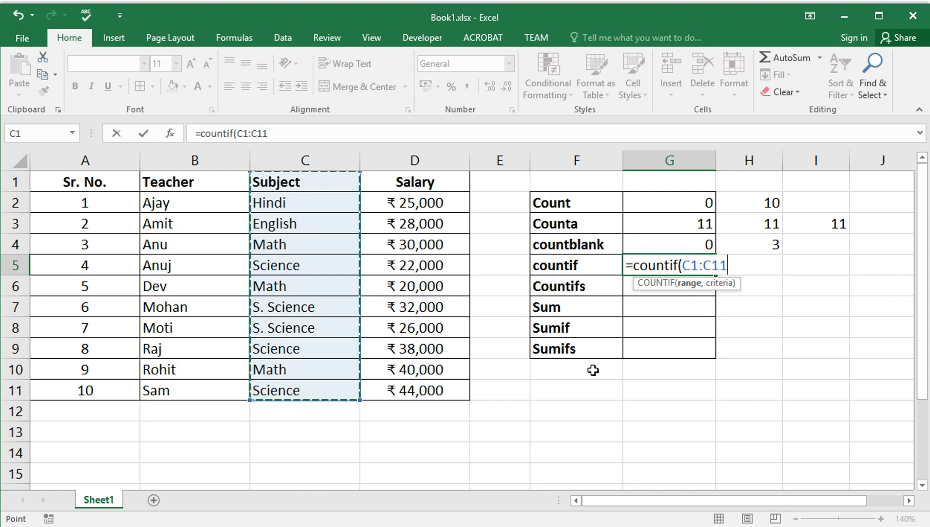
{"action": "type", "text": ","}
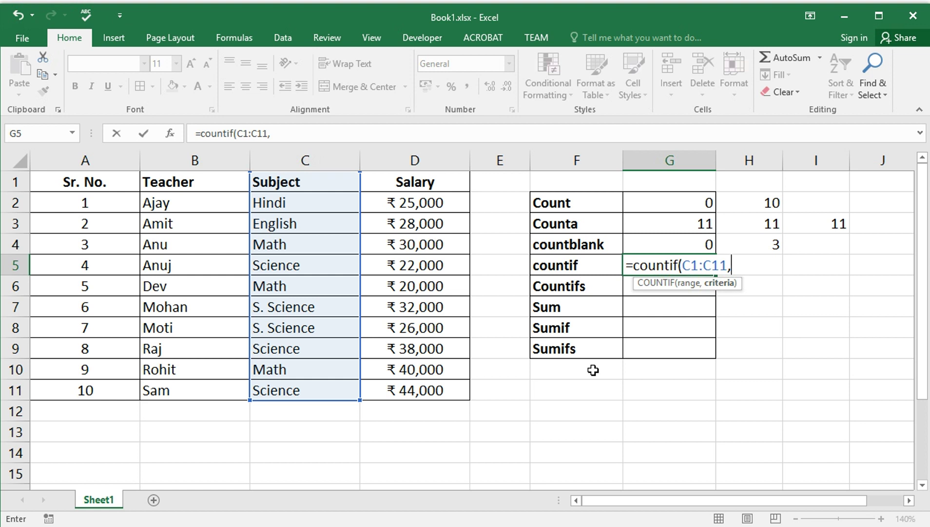
{"action": "type", "text": "\"math"}
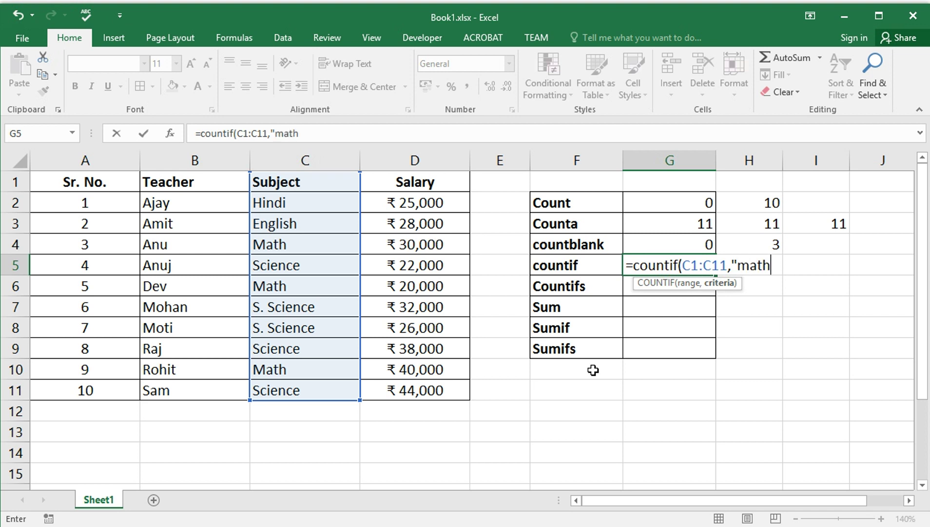
{"action": "type", "text": "\")"}
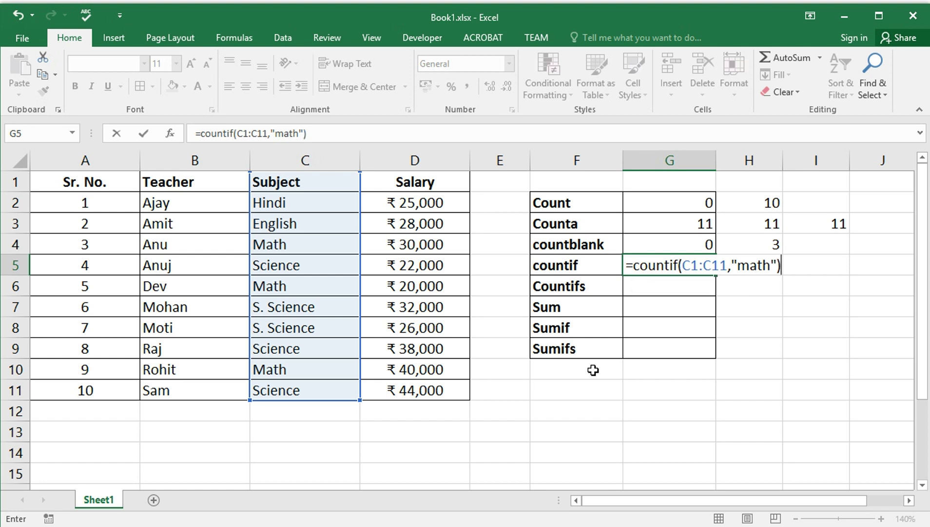
{"action": "key", "text": "Return"}
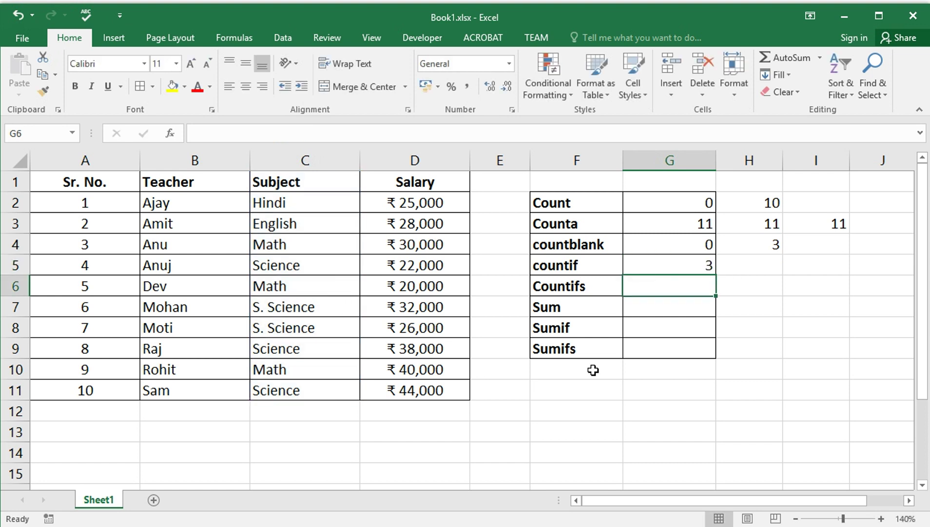
Step: Inspect the COUNTIF formula in G5 and compare it with the Math entries in the Subject column
{"action": "left_click", "coordinate": [692, 265]}
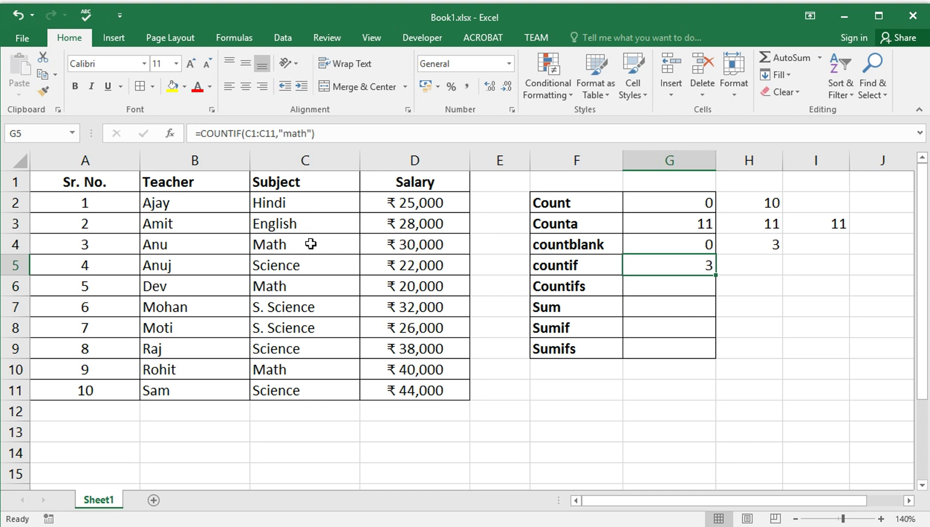
{"action": "left_click", "coordinate": [310, 244]}
{"action": "left_click", "coordinate": [297, 291]}
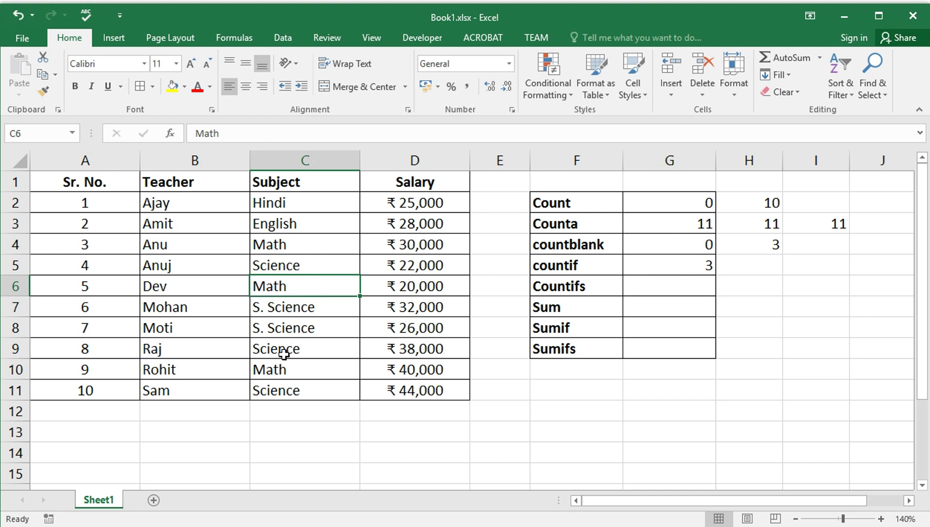
{"action": "left_click", "coordinate": [278, 371]}
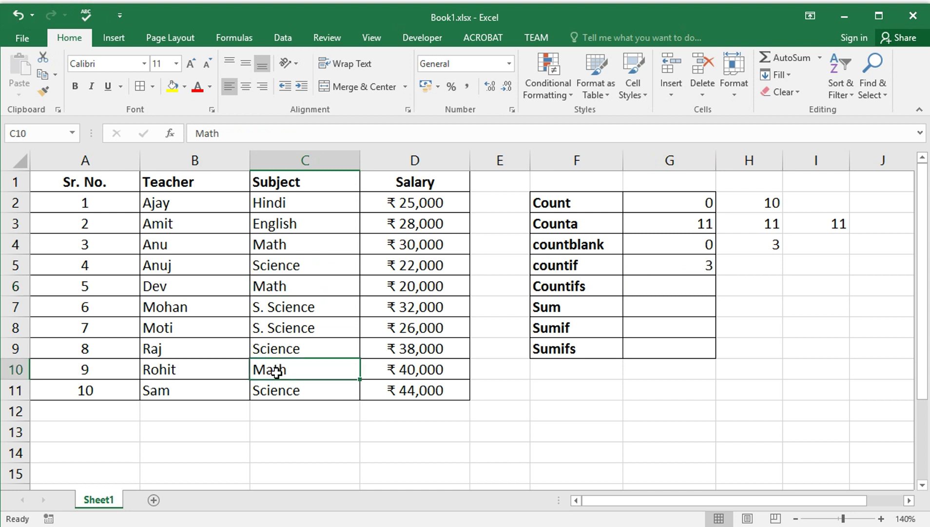
{"action": "left_click", "coordinate": [300, 243]}
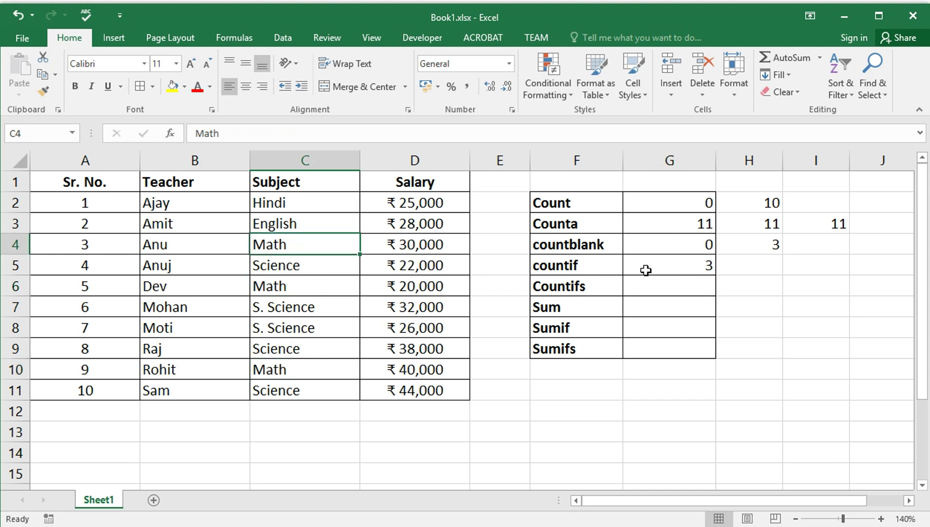
{"action": "left_click", "coordinate": [660, 264]}
{"action": "left_click", "coordinate": [677, 295]}
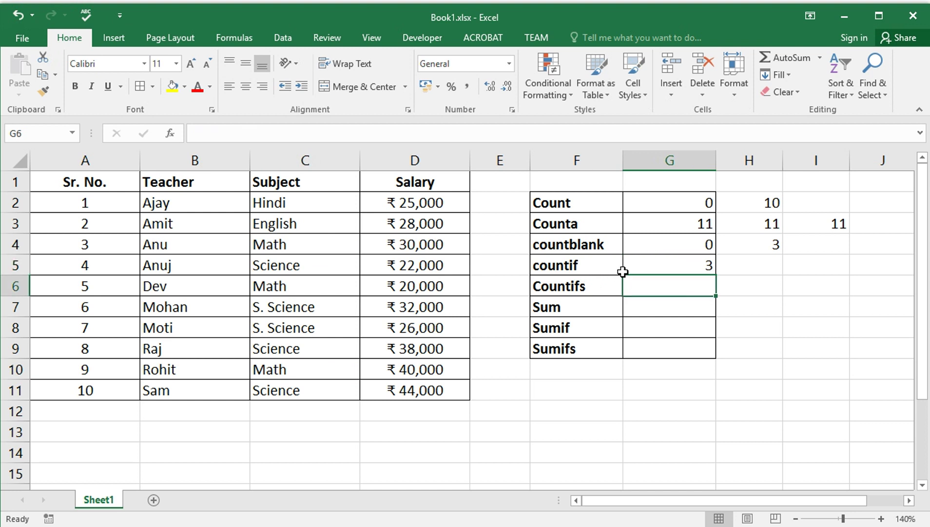
{"action": "left_click", "coordinate": [660, 266]}
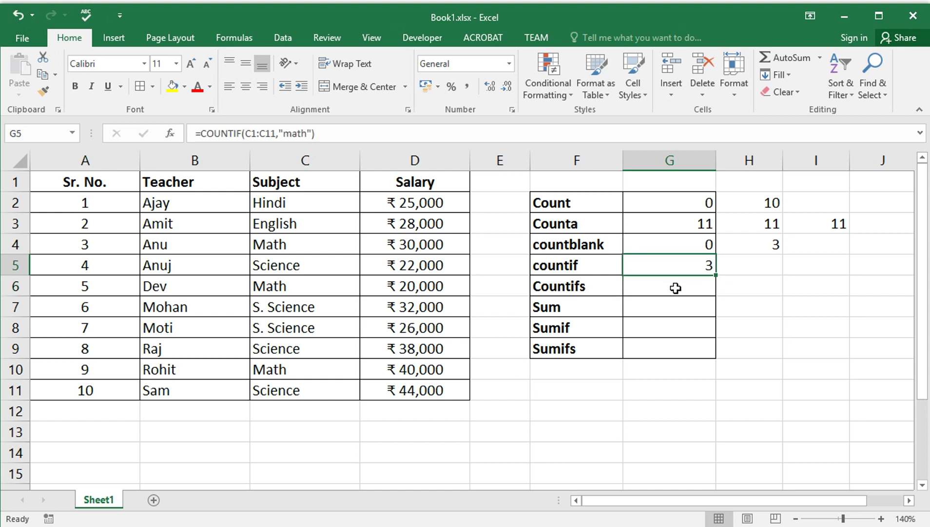
Step: In G6, start a COUNTIFS formula with the Subject column range C1:C11 and the first criterion "math"
{"action": "left_click", "coordinate": [676, 288]}
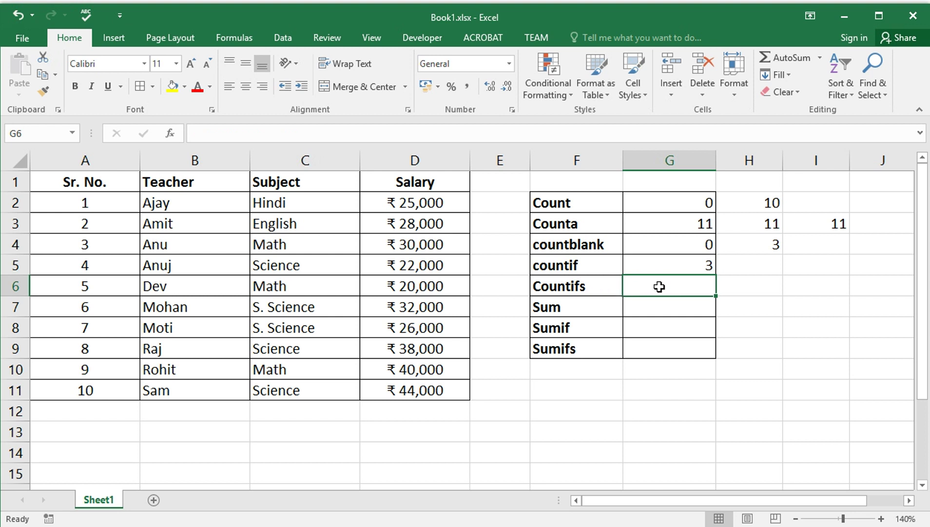
{"action": "type", "text": "=c"}
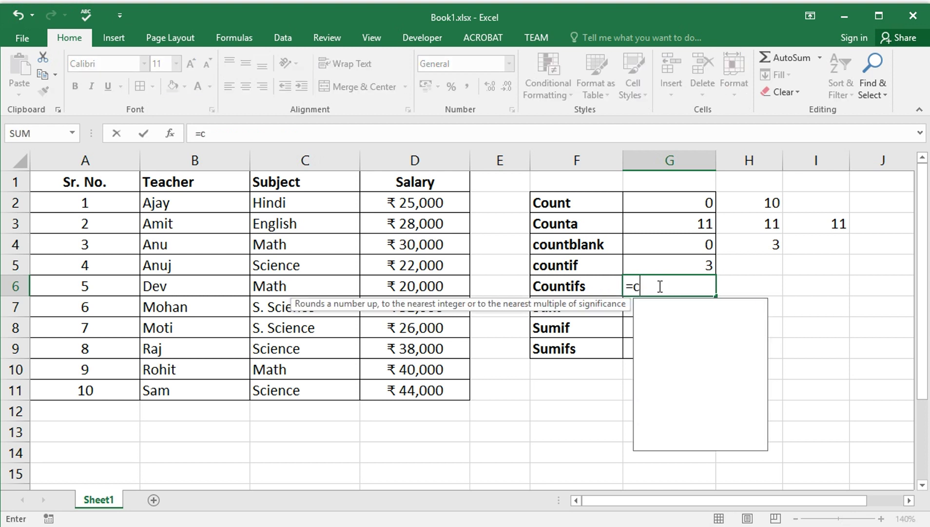
{"action": "type", "text": "ountif"}
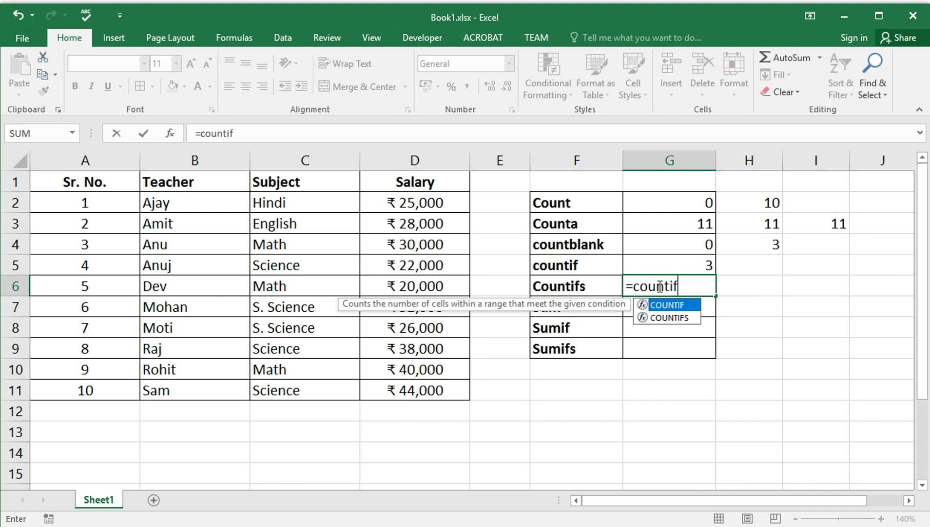
{"action": "key", "text": "Down"}
{"action": "key", "text": "Tab"}
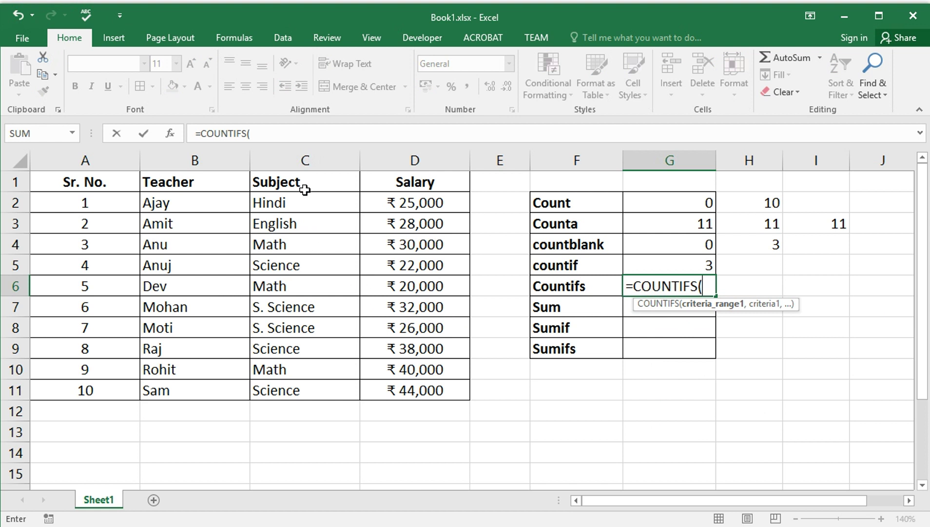
{"action": "left_click_drag", "start_coordinate": [301, 181], "coordinate": [325, 385]}
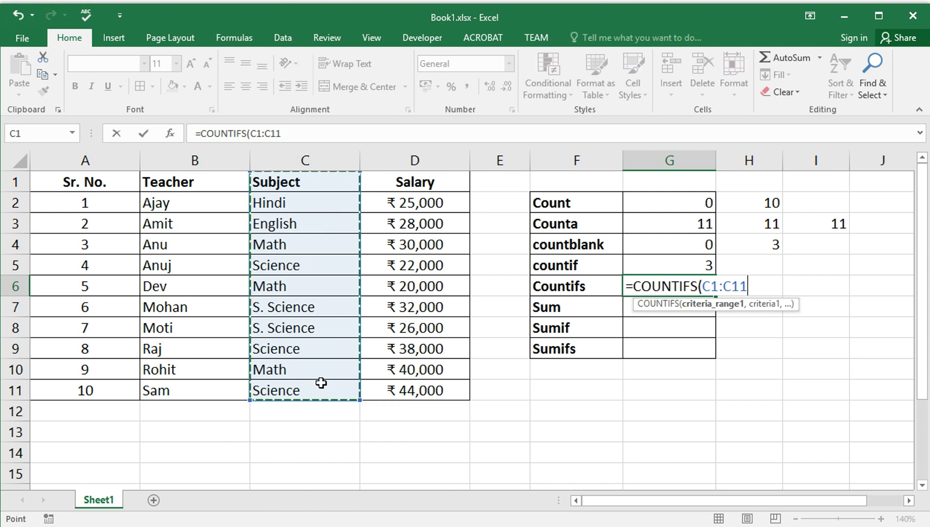
{"action": "type", "text": ","}
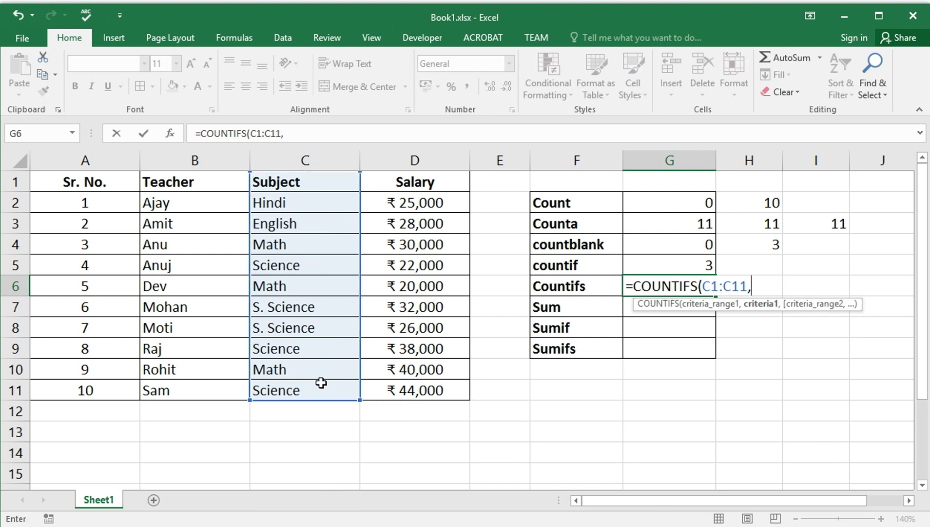
{"action": "type", "text": "\"math\""}
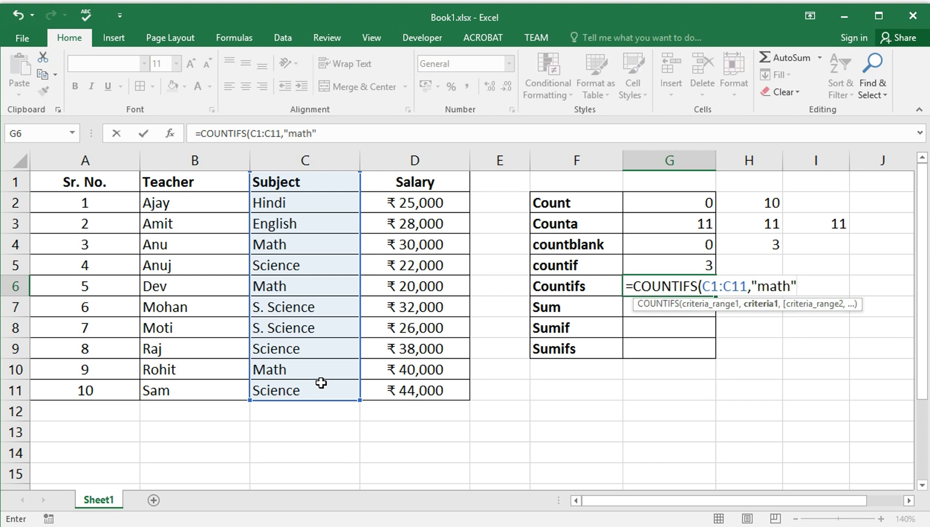
{"action": "type", "text": ","}
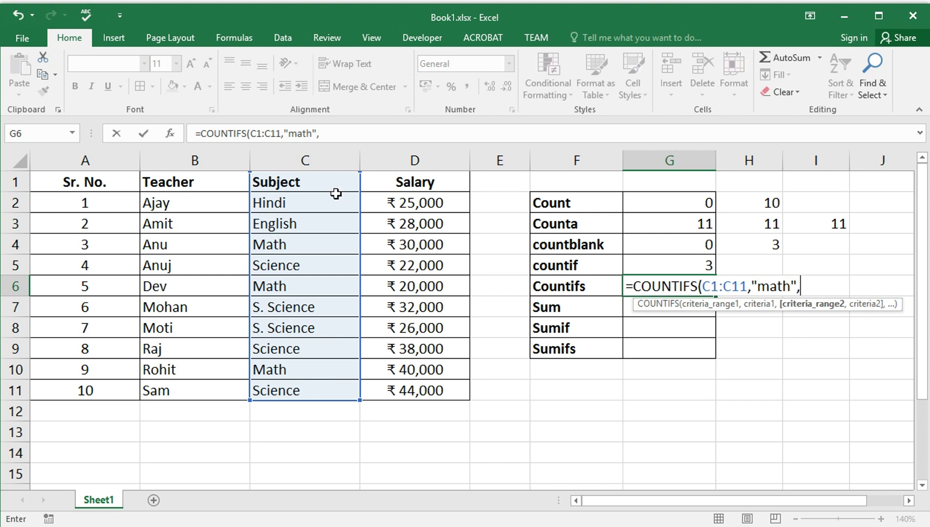
Step: Complete the COUNTIFS formula in G6 with the Salary range D1:D11 and the second criterion ">="&25000
{"action": "left_click_drag", "start_coordinate": [395, 181], "coordinate": [401, 390]}
{"action": "type", "text": ","}
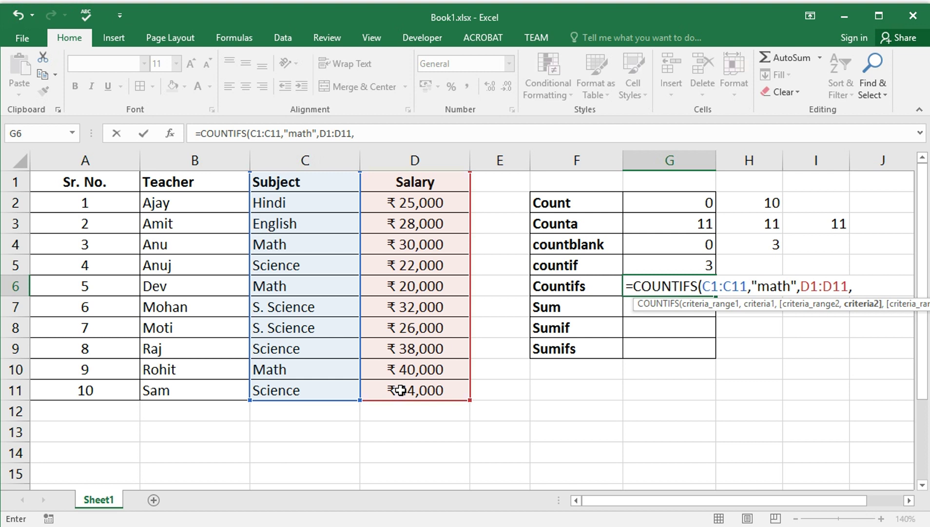
{"action": "type", "text": "\">=\"&2"}
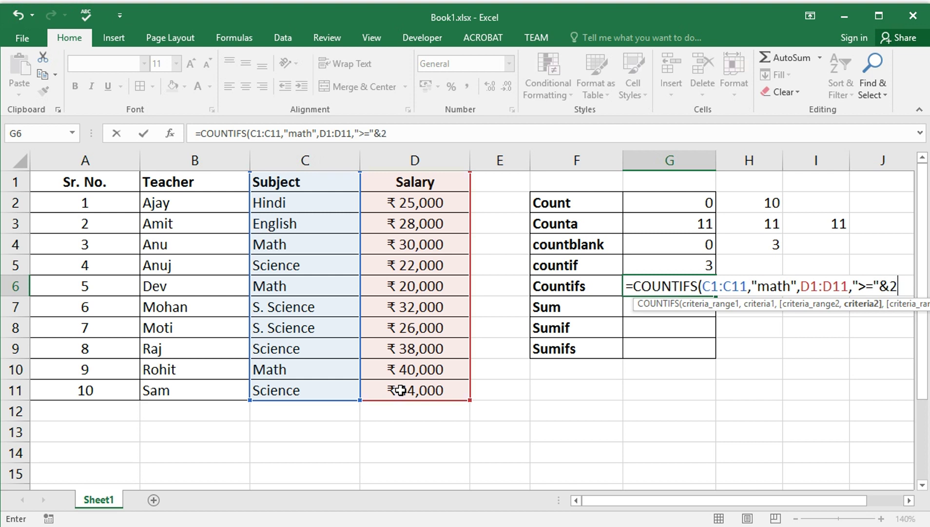
{"action": "type", "text": "5000"}
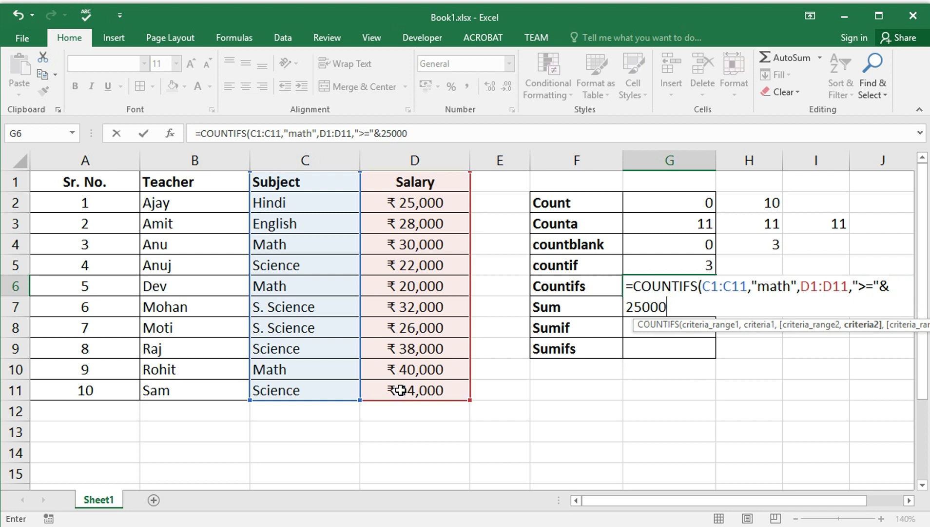
{"action": "type", "text": ","}
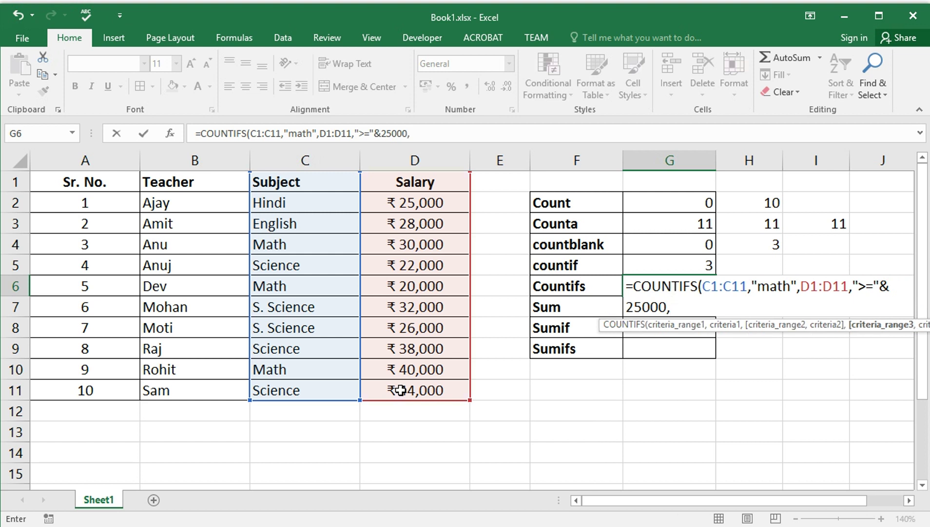
{"action": "key", "text": "BackSpace"}
{"action": "type", "text": ")"}
{"action": "key", "text": "Return"}
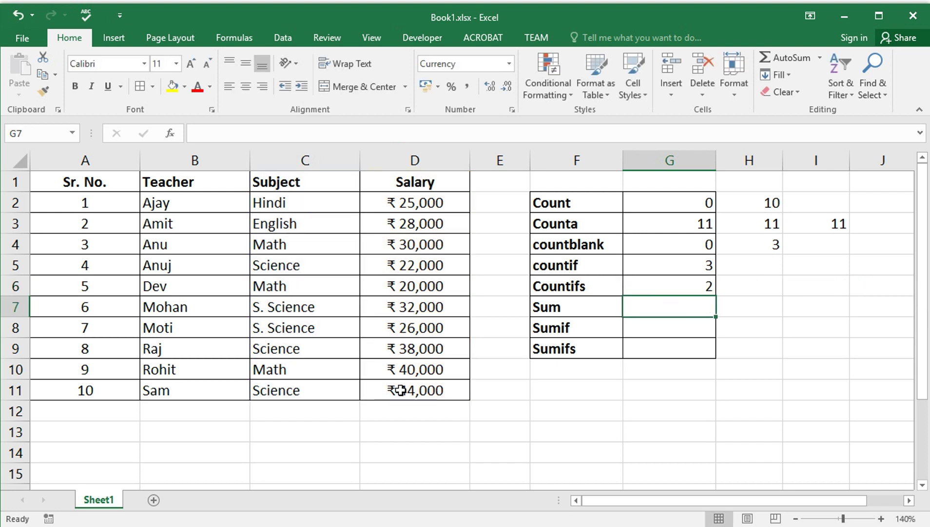
Step: Inspect the COUNTIFS formula in G6 and locate the Math entries in the Subject column
{"action": "left_click", "coordinate": [689, 290]}
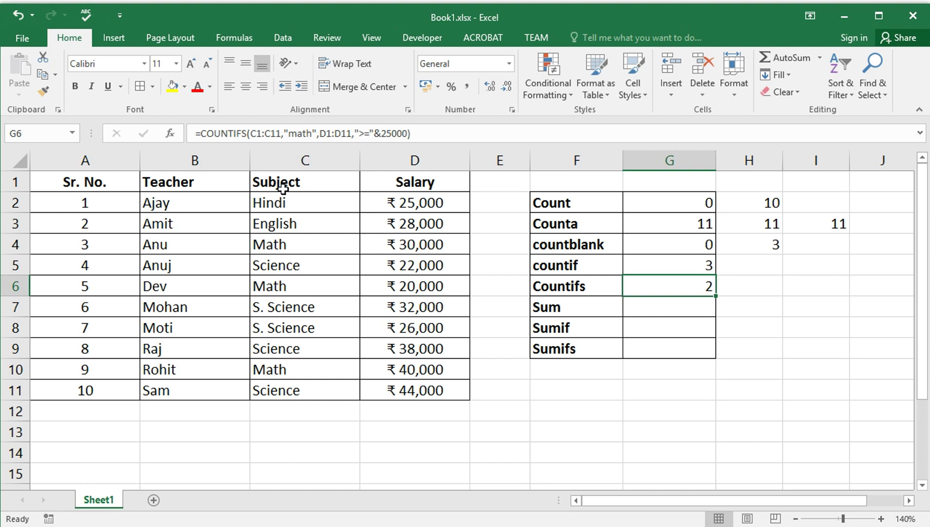
{"action": "left_click_drag", "start_coordinate": [283, 184], "coordinate": [301, 388]}
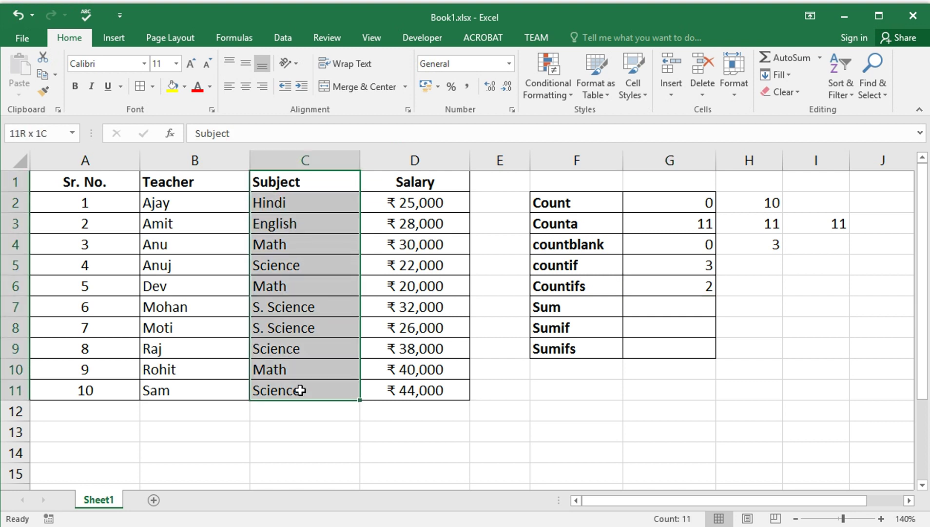
{"action": "left_click", "coordinate": [273, 244]}
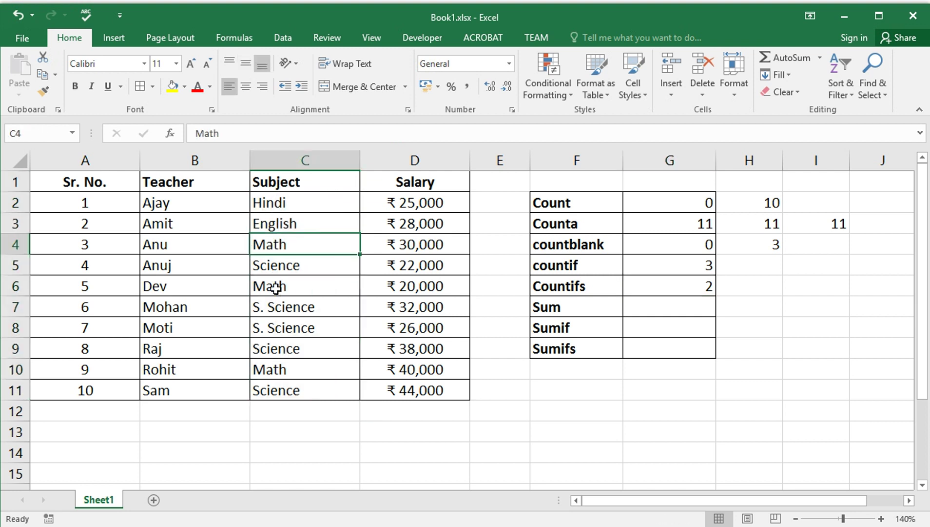
{"action": "left_click", "coordinate": [276, 286]}
{"action": "left_click", "coordinate": [282, 371]}
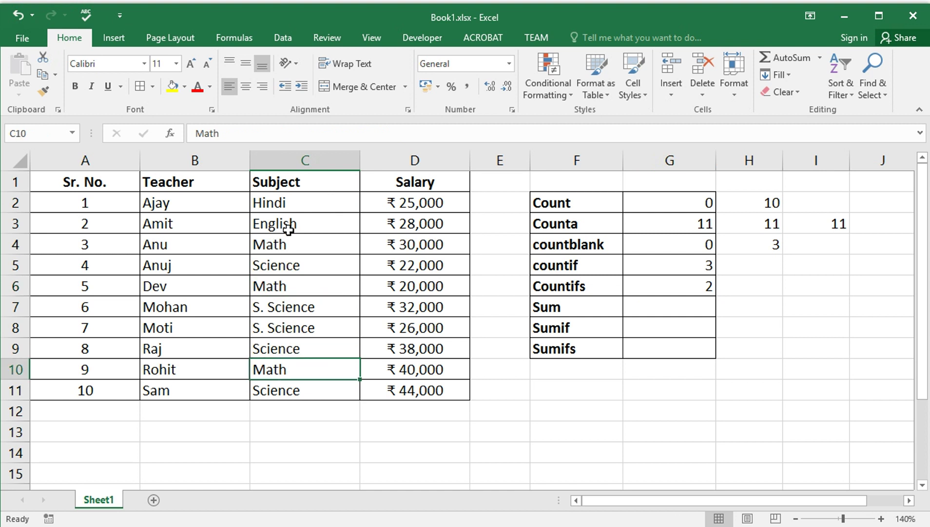
Step: Highlight the three Math cells C4, C6 and C10 in the Subject column with a yellow fill
{"action": "left_click", "coordinate": [291, 245]}
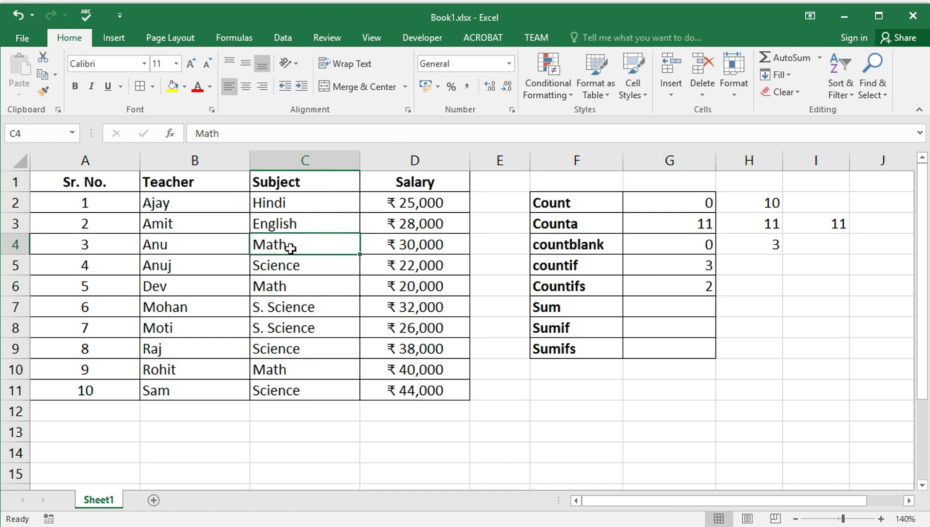
{"action": "left_click", "coordinate": [171, 87]}
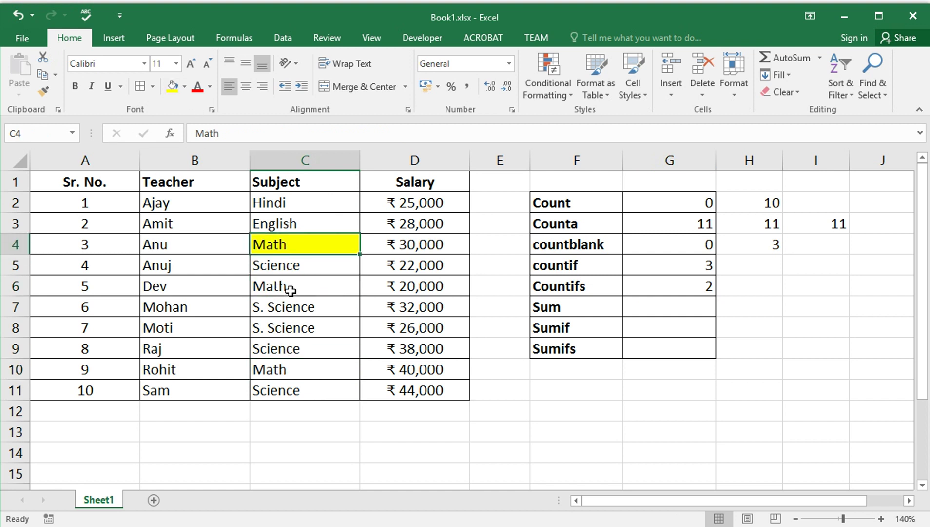
{"action": "left_click", "coordinate": [291, 288], "text": "ctrl"}
{"action": "left_click", "coordinate": [293, 369], "text": "ctrl"}
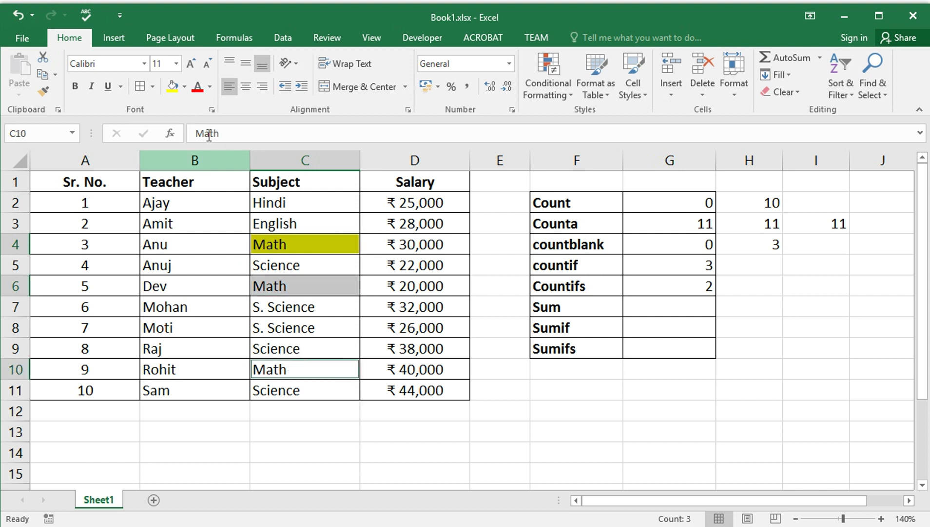
{"action": "left_click", "coordinate": [171, 86]}
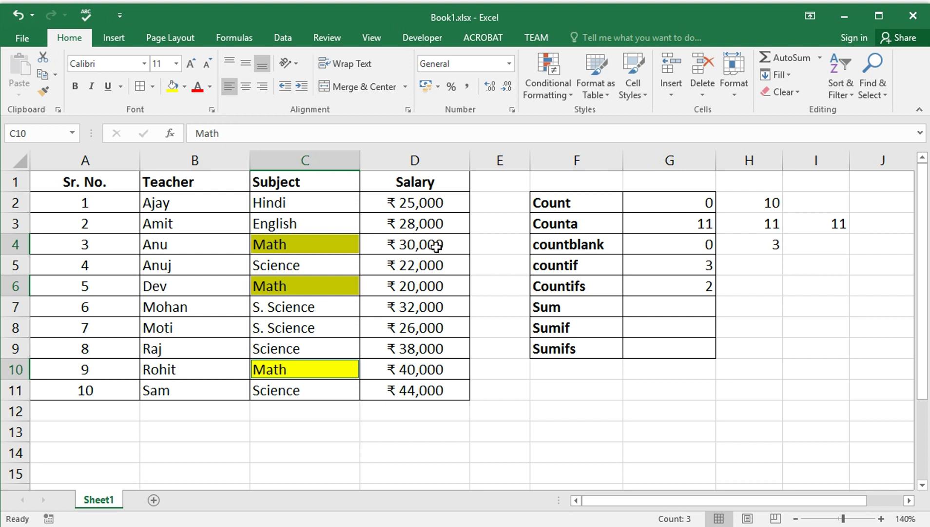
Step: Fill the Math teachers' salaries of at least 25,000, in D4 and D10, yellow and check them against the formula in G6
{"action": "left_click", "coordinate": [437, 246]}
{"action": "left_click", "coordinate": [172, 87]}
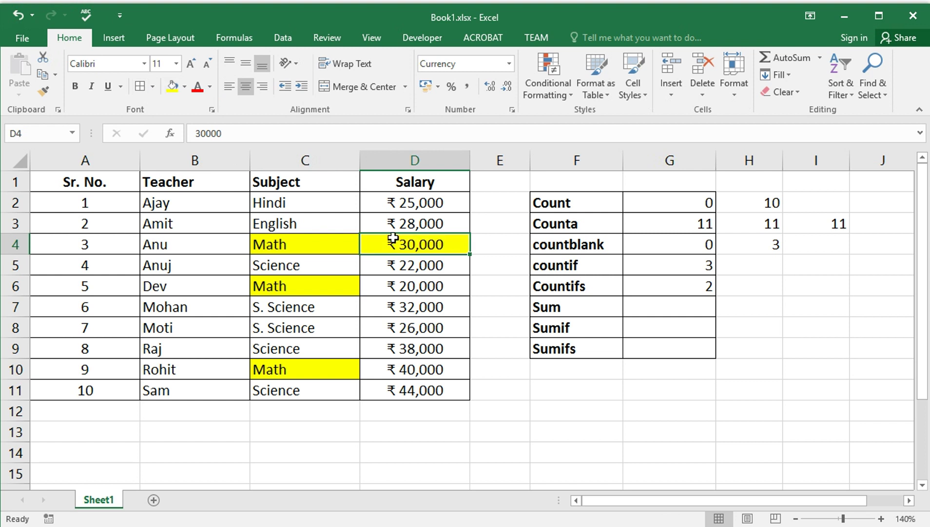
{"action": "left_click", "coordinate": [416, 284]}
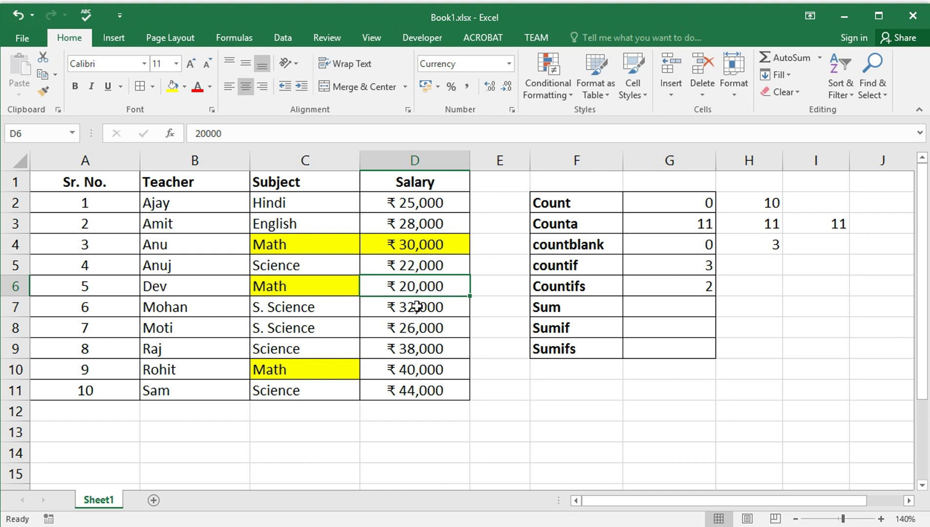
{"action": "left_click", "coordinate": [418, 371]}
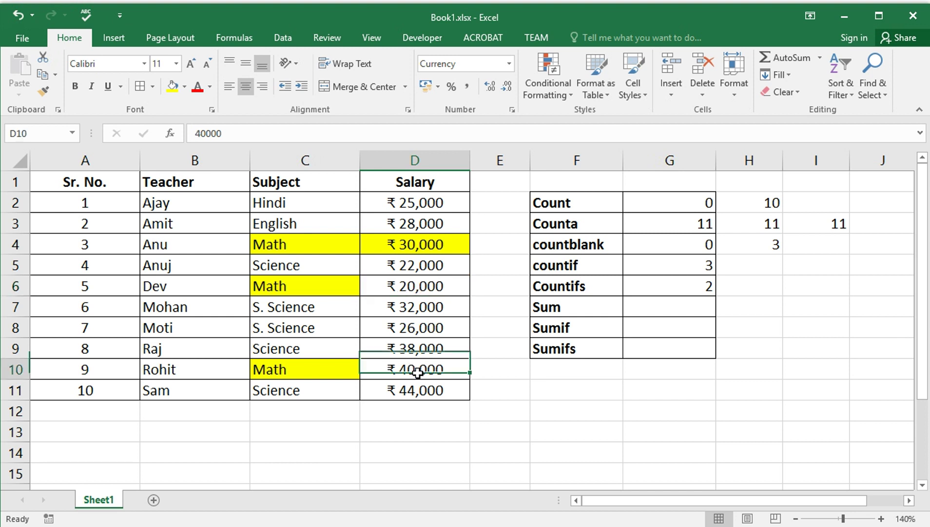
{"action": "left_click", "coordinate": [172, 88]}
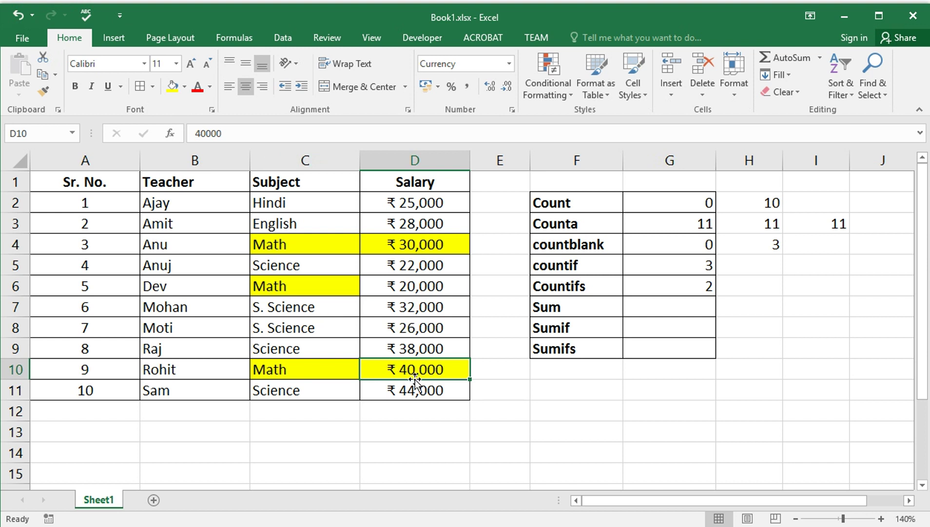
{"action": "left_click", "coordinate": [696, 289]}
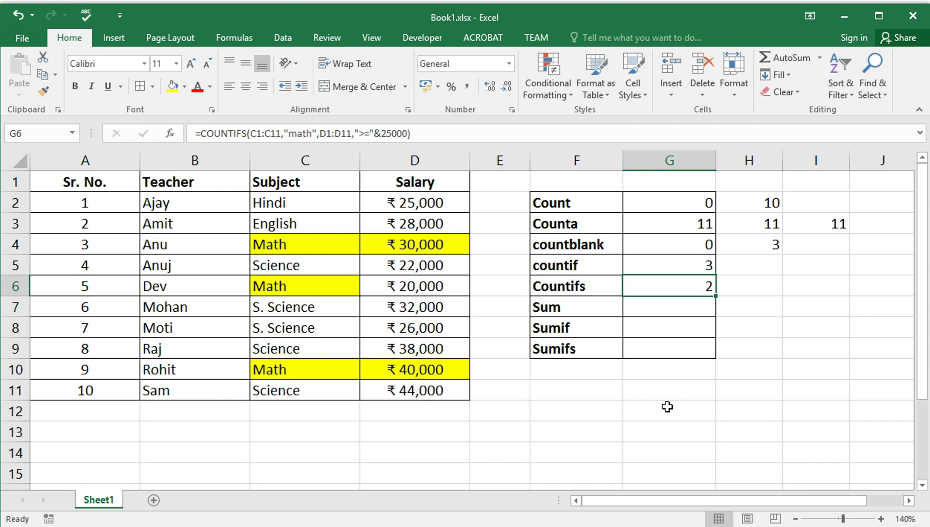
Step: In G7, enter a SUM formula that adds D2, D3 and the range D4:D11 of the Salary column
{"action": "left_click", "coordinate": [698, 314]}
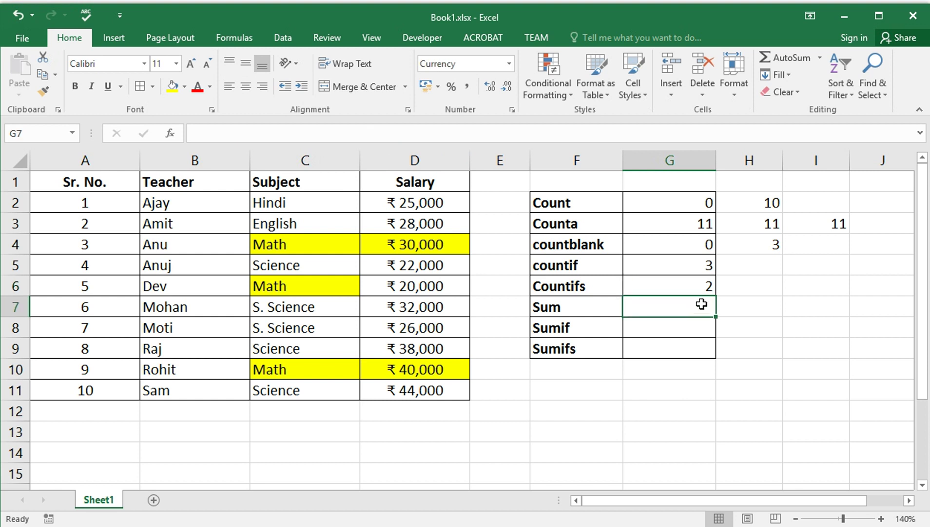
{"action": "type", "text": "=sum"}
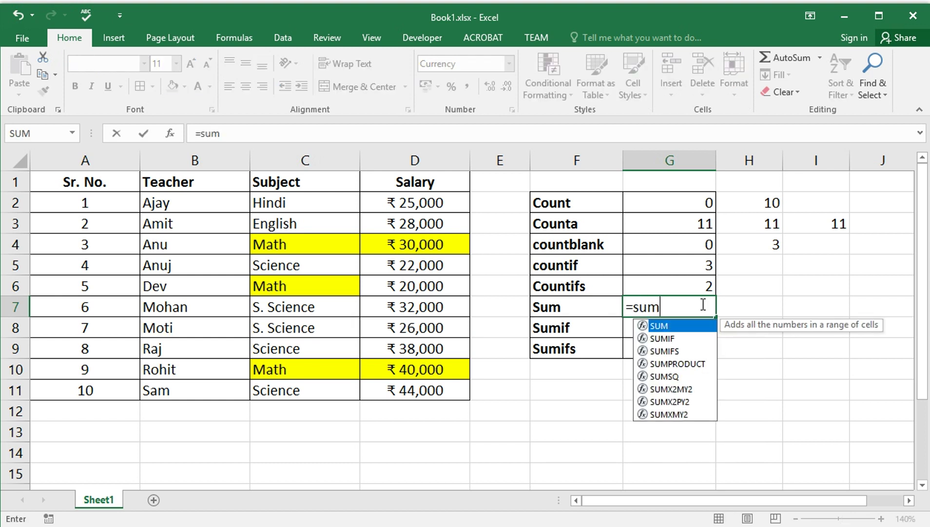
{"action": "type", "text": "("}
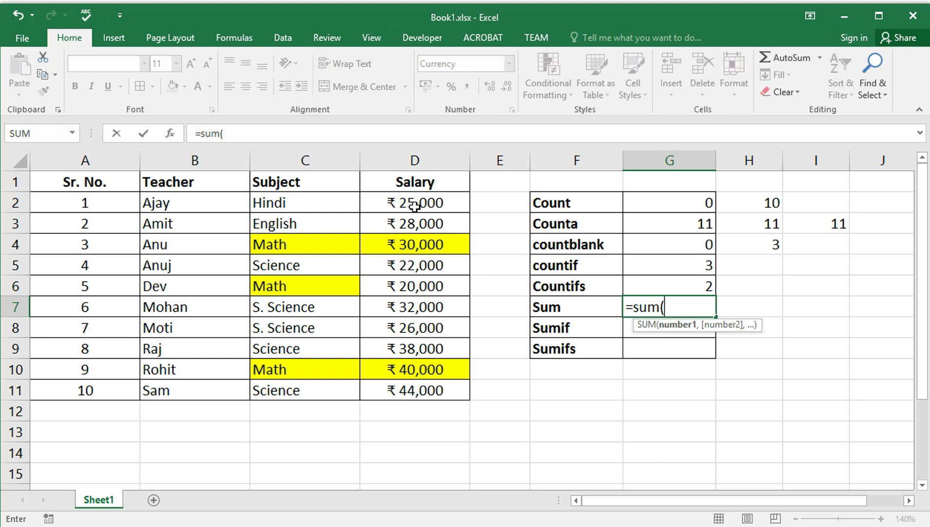
{"action": "mouse_move", "coordinate": [418, 203]}
{"action": "left_mouse_down"}
{"action": "mouse_move", "coordinate": [425, 390]}
{"action": "mouse_move", "coordinate": [422, 210]}
{"action": "left_mouse_up"}
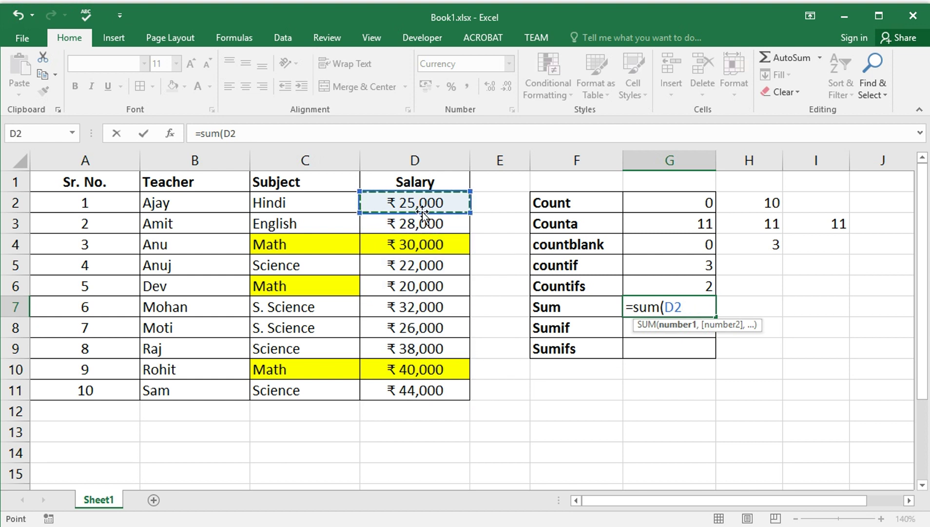
{"action": "type", "text": ","}
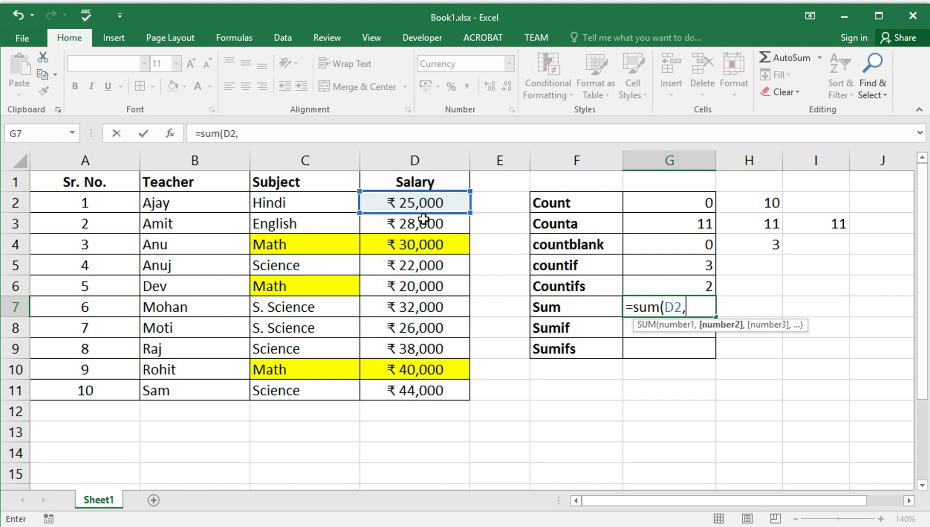
{"action": "left_click", "coordinate": [425, 225]}
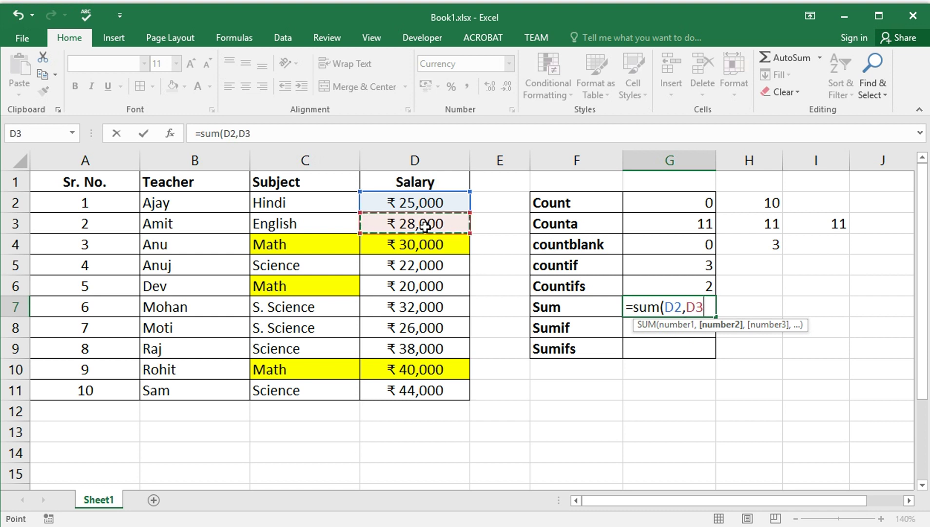
{"action": "type", "text": ","}
{"action": "left_click_drag", "start_coordinate": [421, 248], "coordinate": [429, 383]}
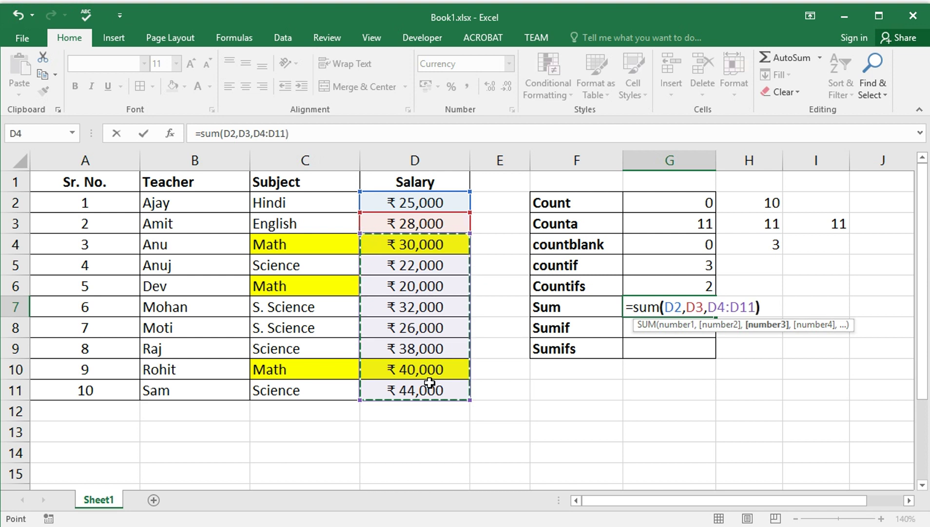
{"action": "key", "text": "Return"}
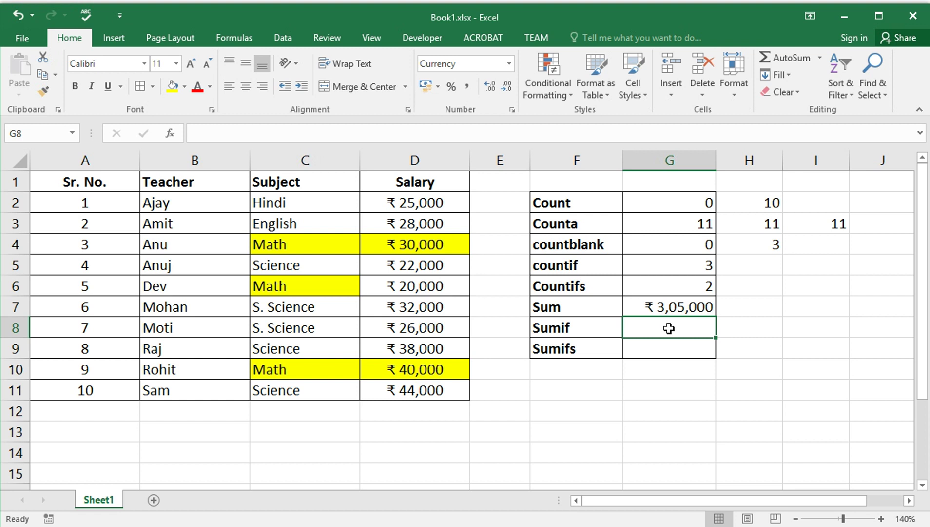
Step: In G8, enter a SUMIF formula that adds the salaries in D2:D11 that meet the criterion ">="&25000, and review it
{"action": "type", "text": "="}
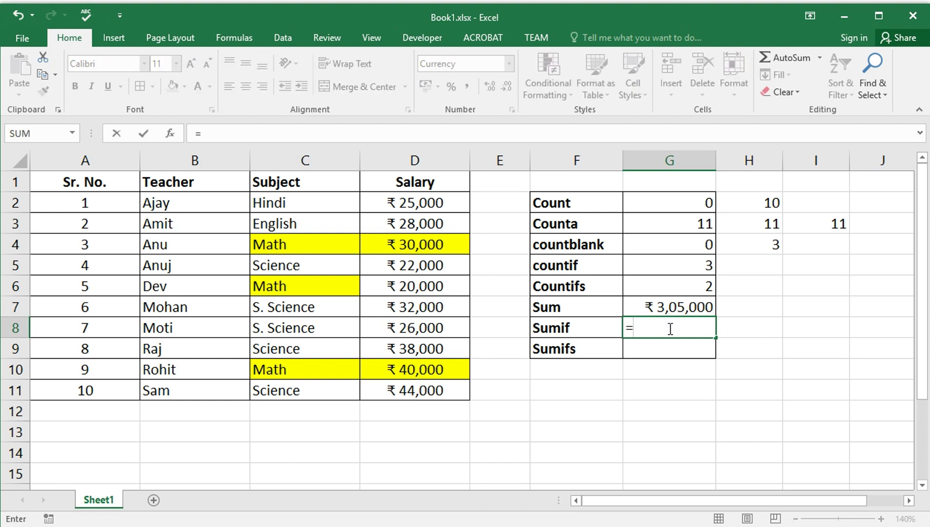
{"action": "type", "text": "sumif"}
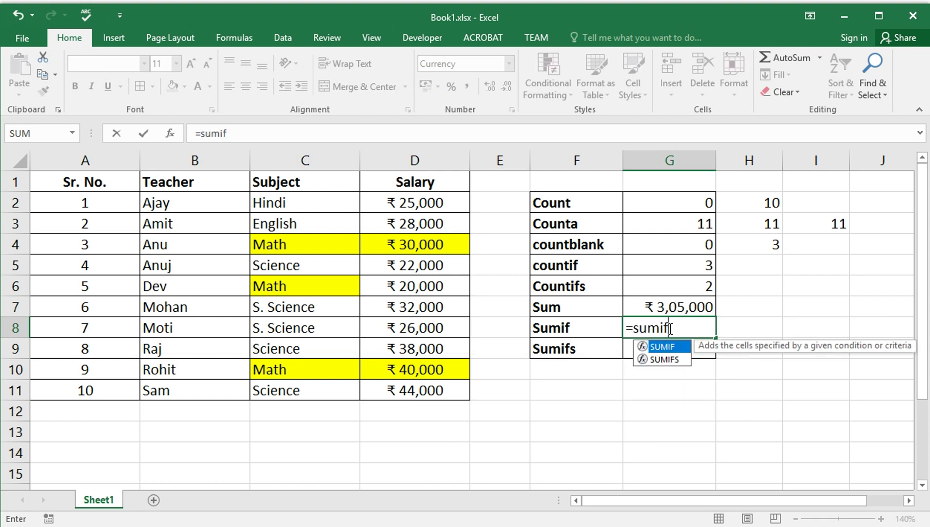
{"action": "type", "text": "("}
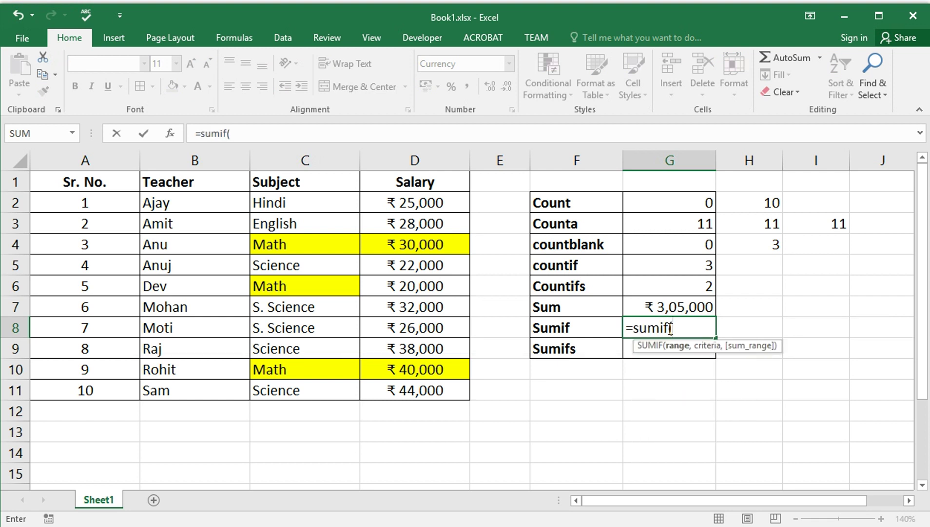
{"action": "left_click_drag", "start_coordinate": [414, 204], "coordinate": [440, 393]}
{"action": "type", "text": ","}
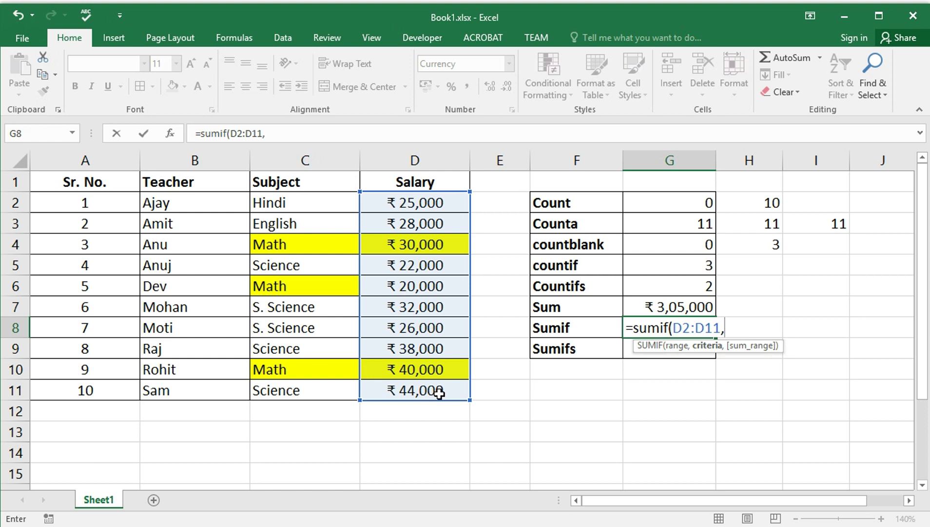
{"action": "type", "text": "\">=\"&25000"}
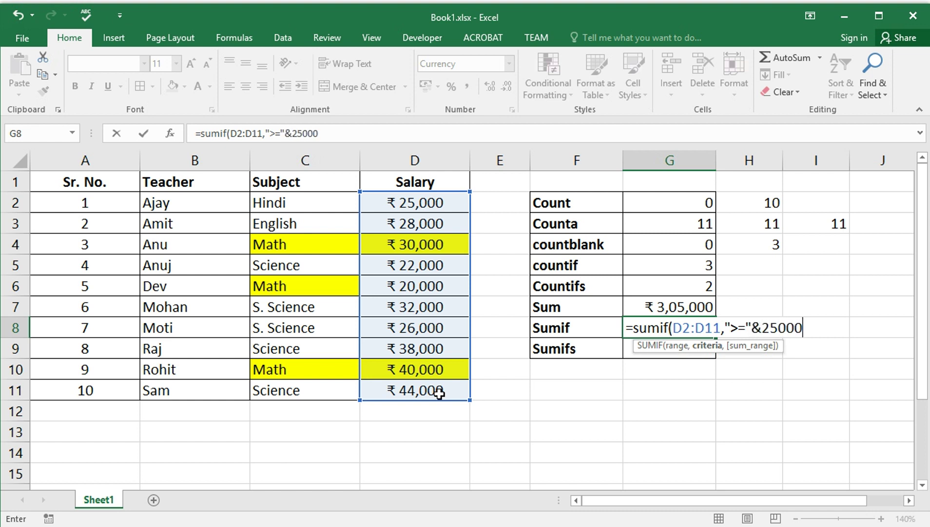
{"action": "type", "text": ")"}
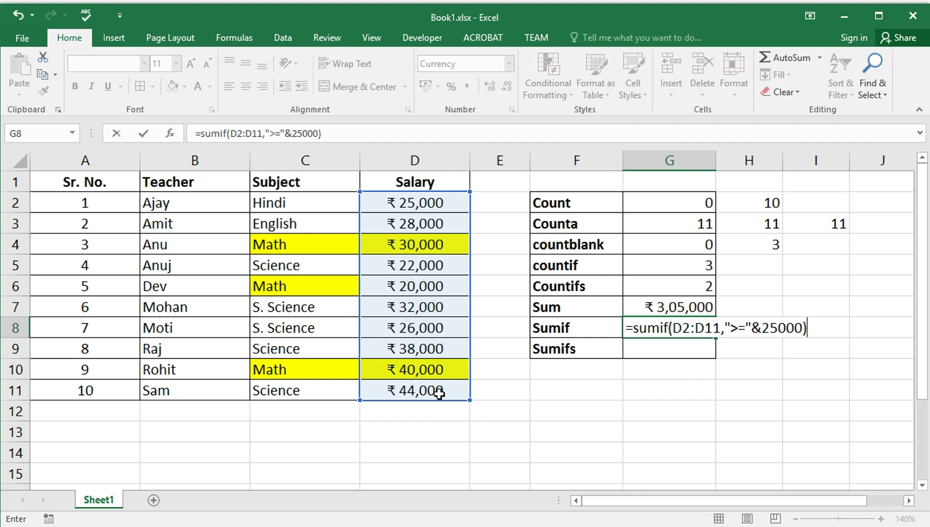
{"action": "key", "text": "Return"}
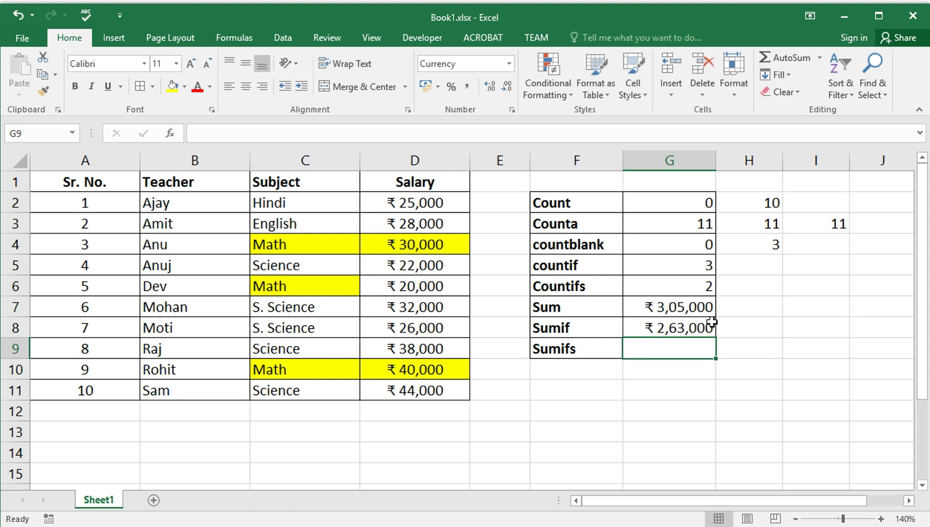
{"action": "left_click", "coordinate": [707, 326]}
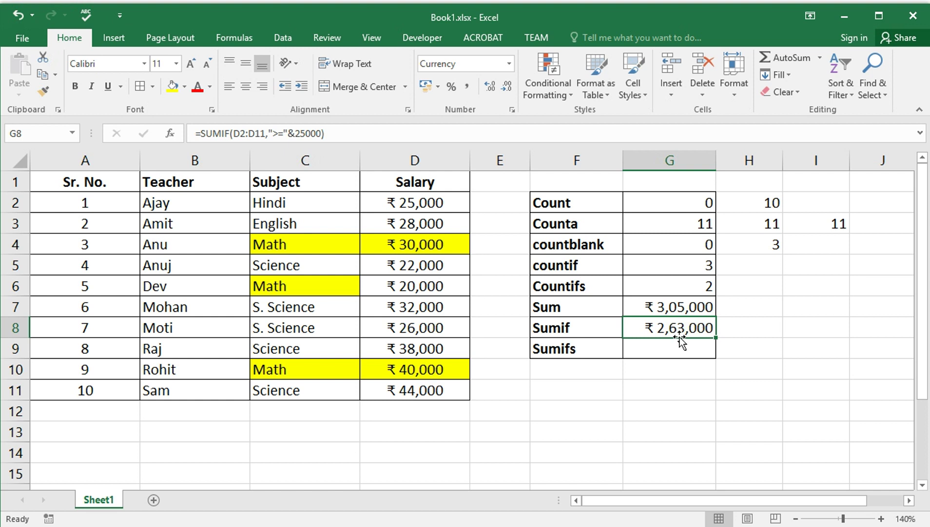
Step: Remove the yellow fill from the Subject and Salary cells in C2:D11
{"action": "left_click_drag", "start_coordinate": [292, 207], "coordinate": [428, 386]}
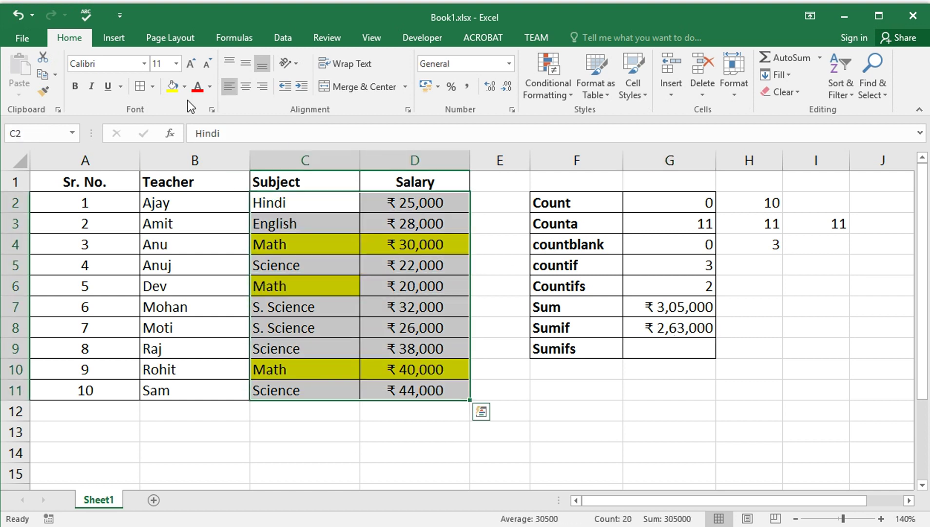
{"action": "left_click", "coordinate": [185, 89]}
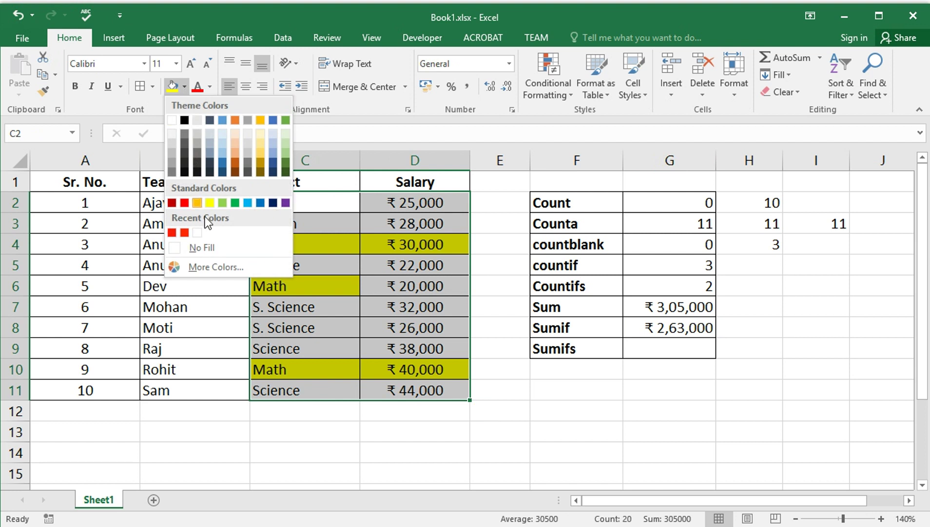
{"action": "left_click", "coordinate": [214, 246]}
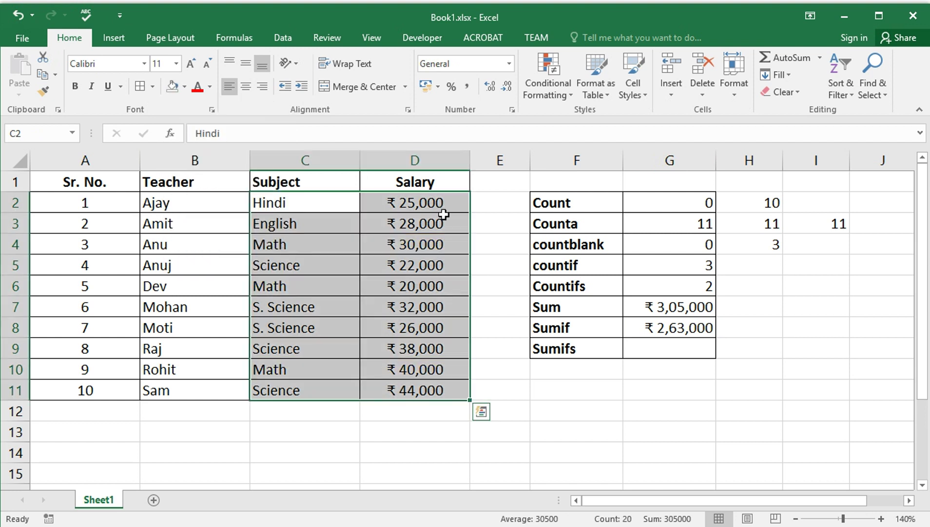
{"action": "left_click", "coordinate": [422, 225]}
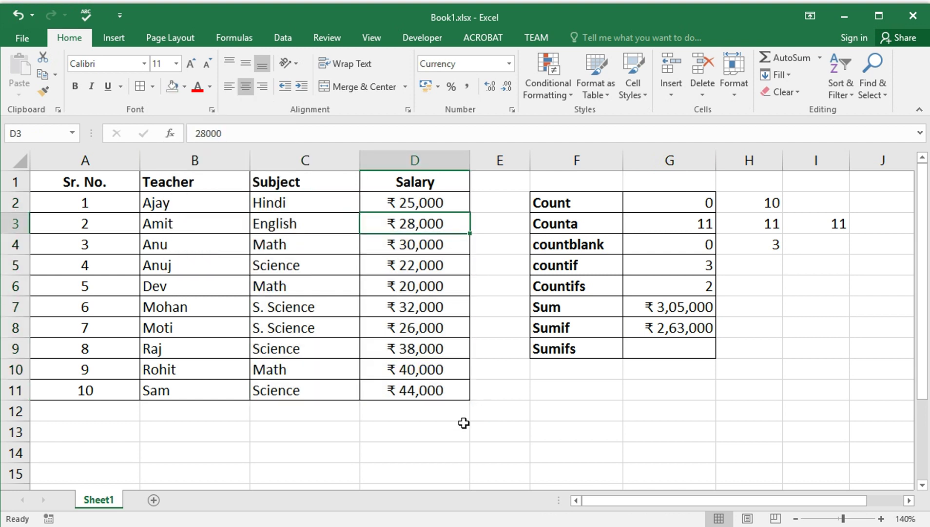
Step: Cross-check the SUMIF by adding D2, D3, D4, D7, D8, D9, D10 and D11 with plus signs in D12, and clear D12
{"action": "left_click", "coordinate": [432, 413]}
{"action": "type", "text": "="}
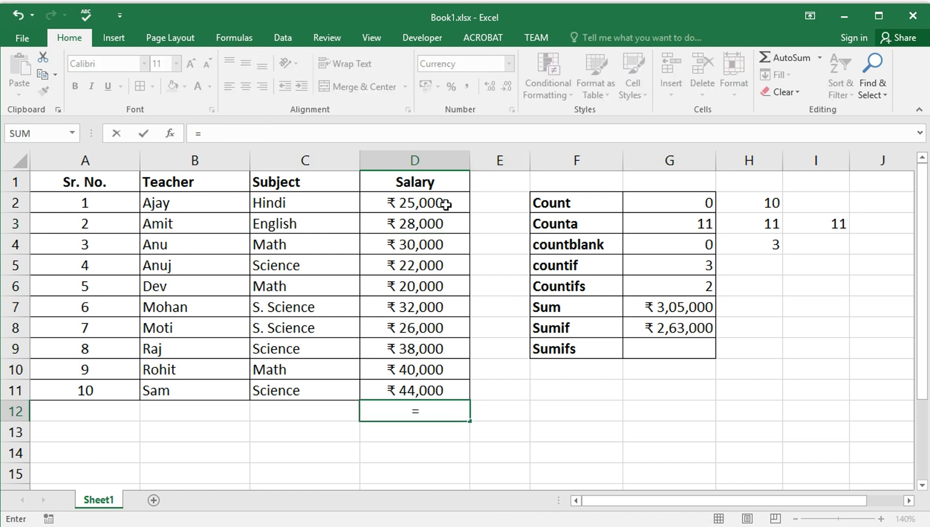
{"action": "left_click", "coordinate": [446, 204]}
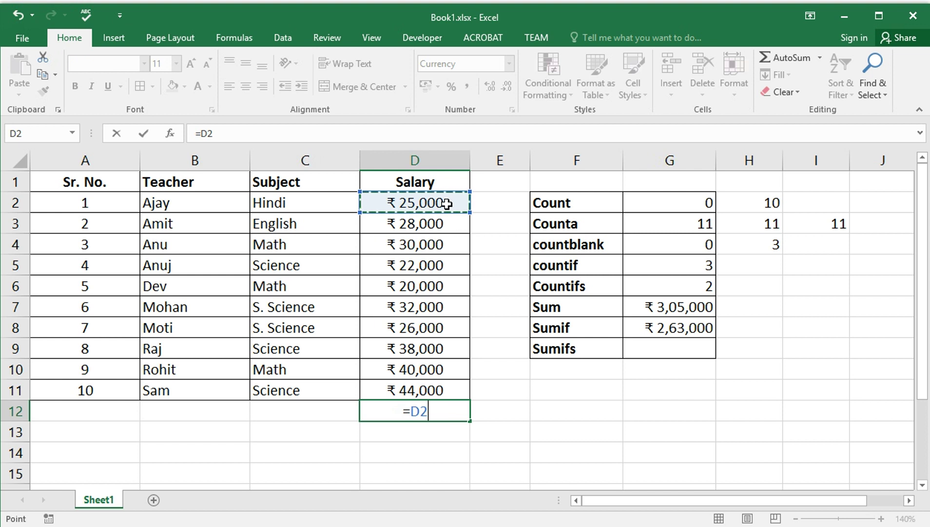
{"action": "type", "text": "+"}
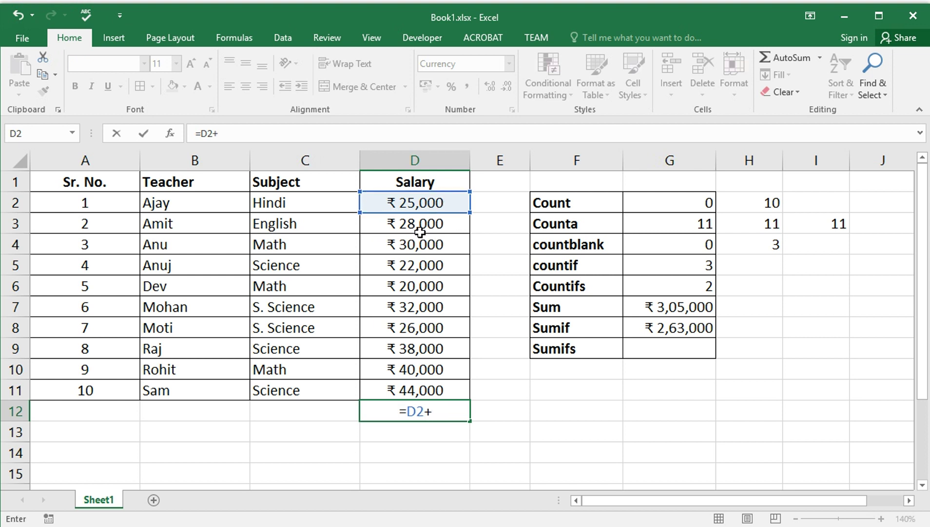
{"action": "left_click", "coordinate": [422, 223]}
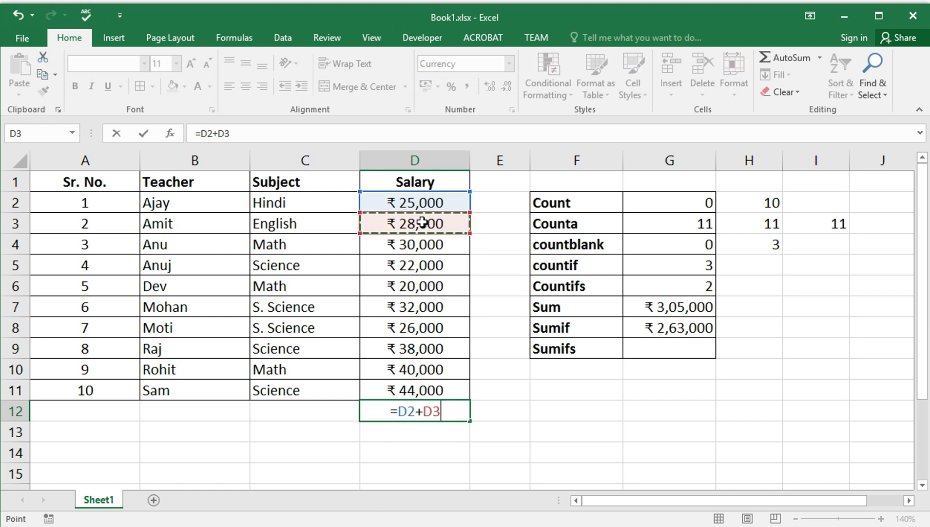
{"action": "type", "text": "+"}
{"action": "left_click", "coordinate": [422, 244]}
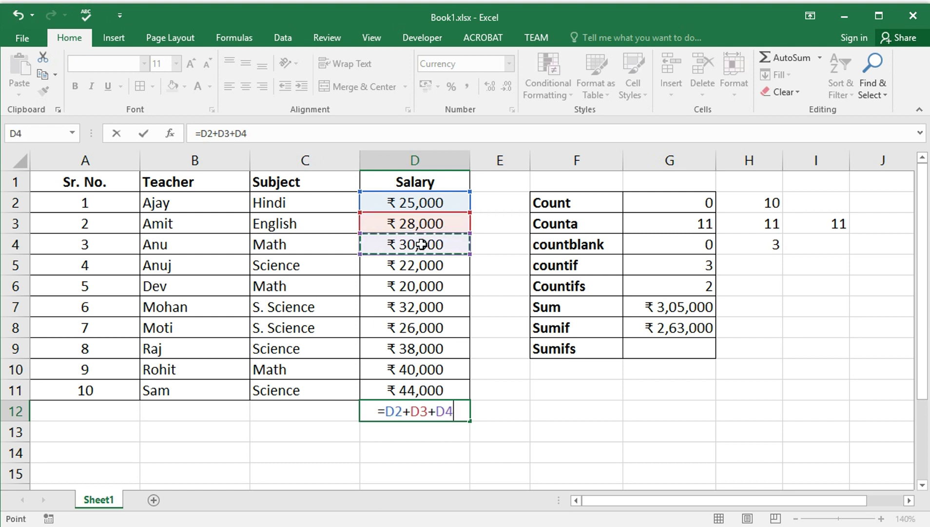
{"action": "type", "text": "+"}
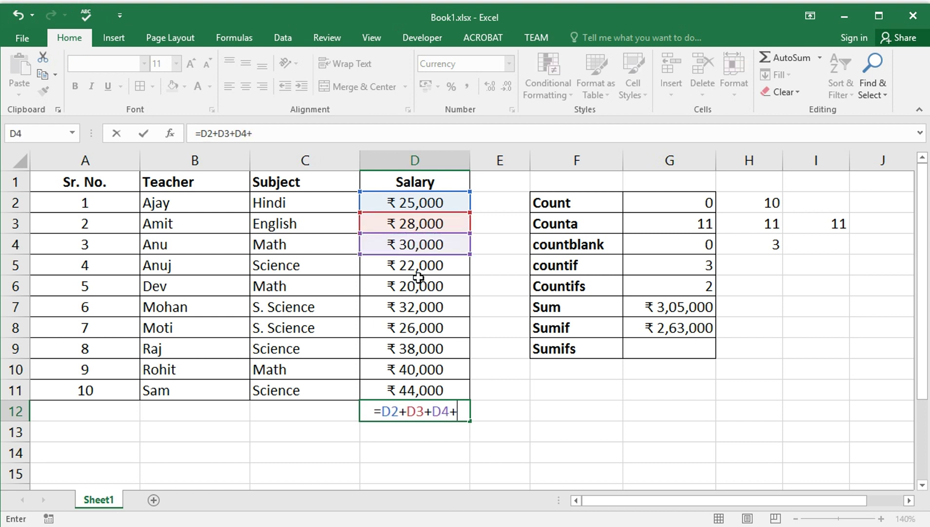
{"action": "left_click", "coordinate": [413, 308]}
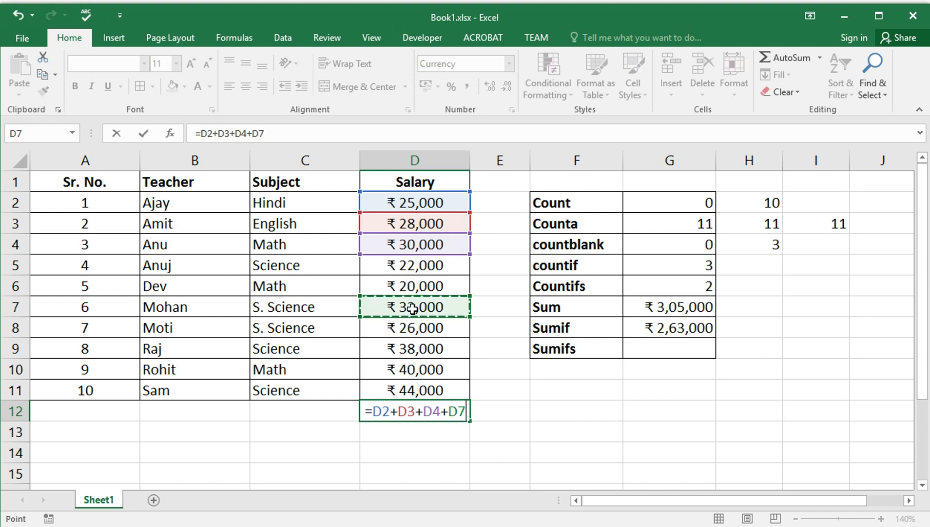
{"action": "type", "text": "+"}
{"action": "left_click", "coordinate": [419, 332]}
{"action": "type", "text": "+"}
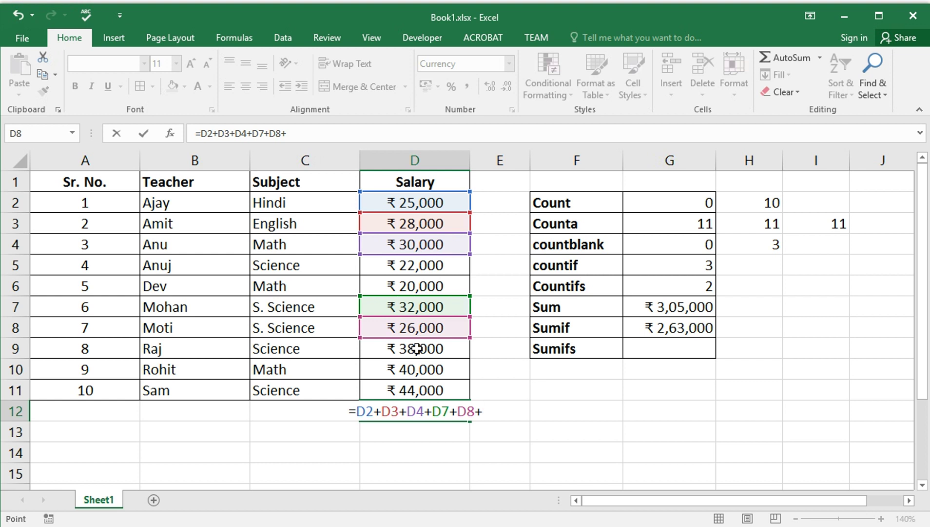
{"action": "left_click", "coordinate": [417, 348]}
{"action": "type", "text": "+"}
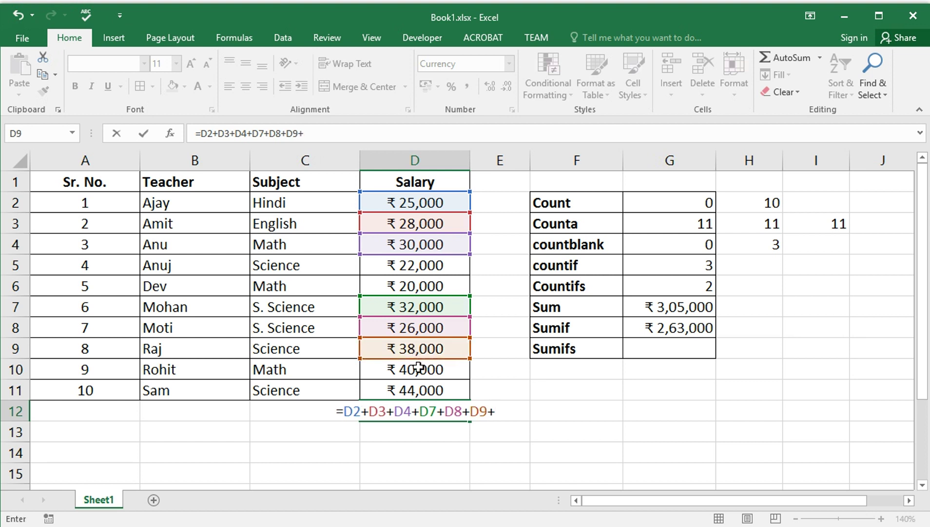
{"action": "left_click", "coordinate": [419, 368]}
{"action": "type", "text": "+"}
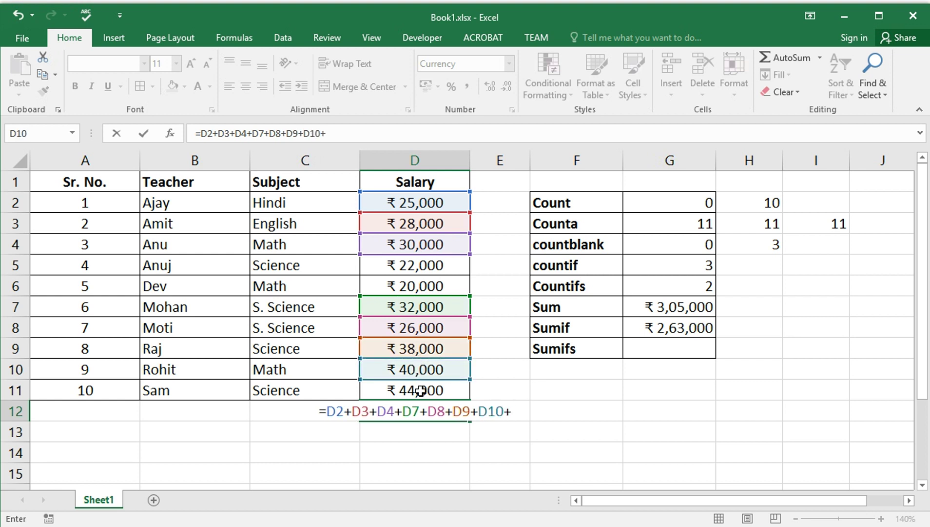
{"action": "left_click", "coordinate": [420, 390]}
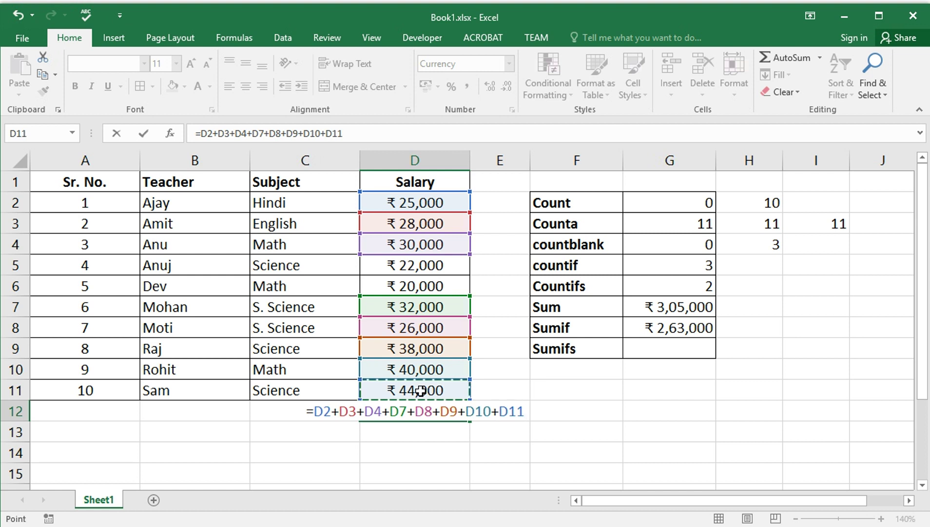
{"action": "key", "text": "Return"}
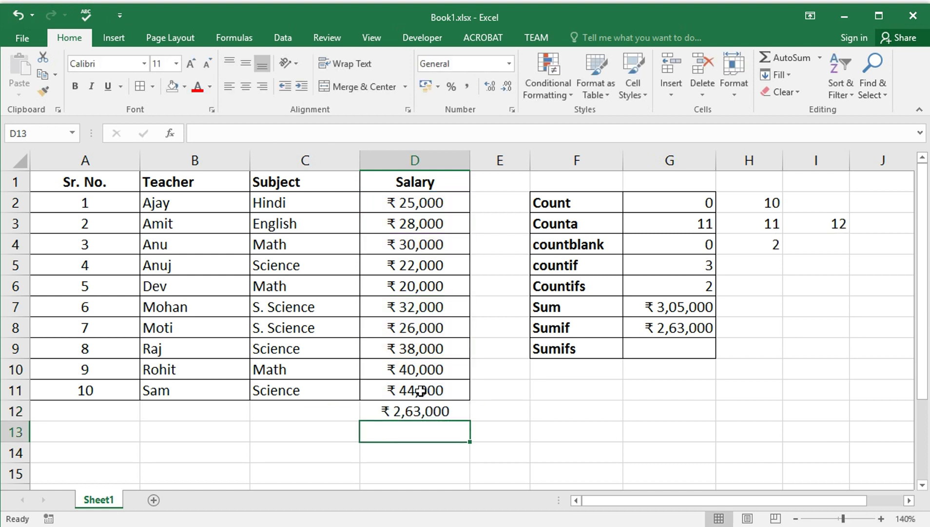
{"action": "left_click", "coordinate": [450, 412]}
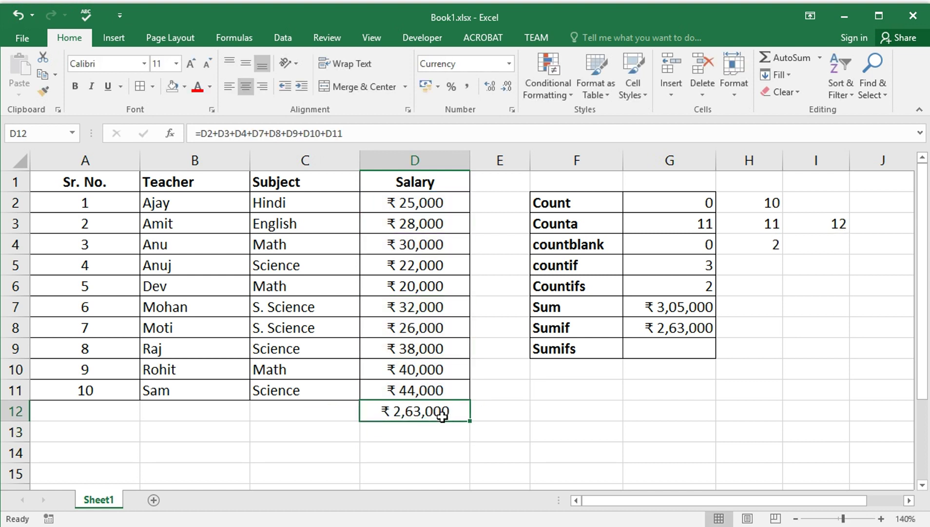
{"action": "key", "text": "Delete"}
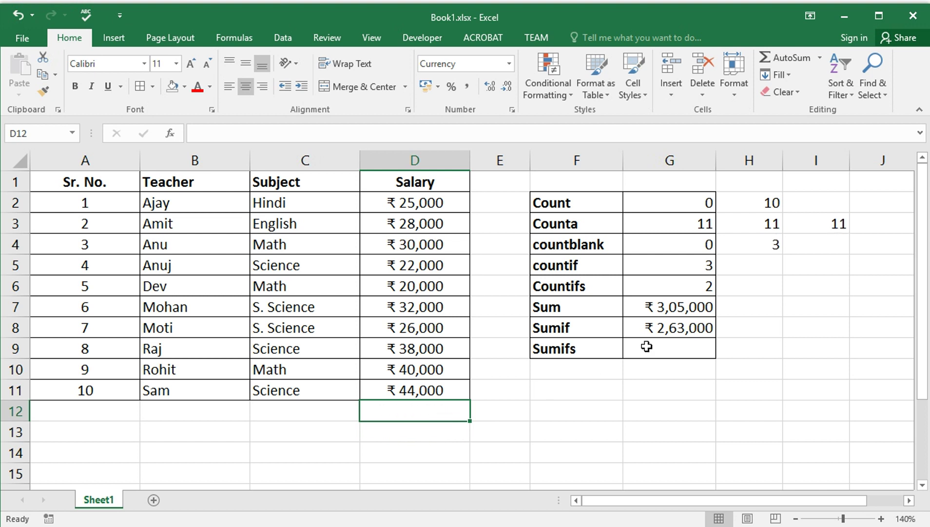
Step: In G9, enter a SUMIFS formula that adds D2:D11 where C2:C11 is "math" and D2:D11 meets ">="&25000, and review it
{"action": "left_click", "coordinate": [646, 347]}
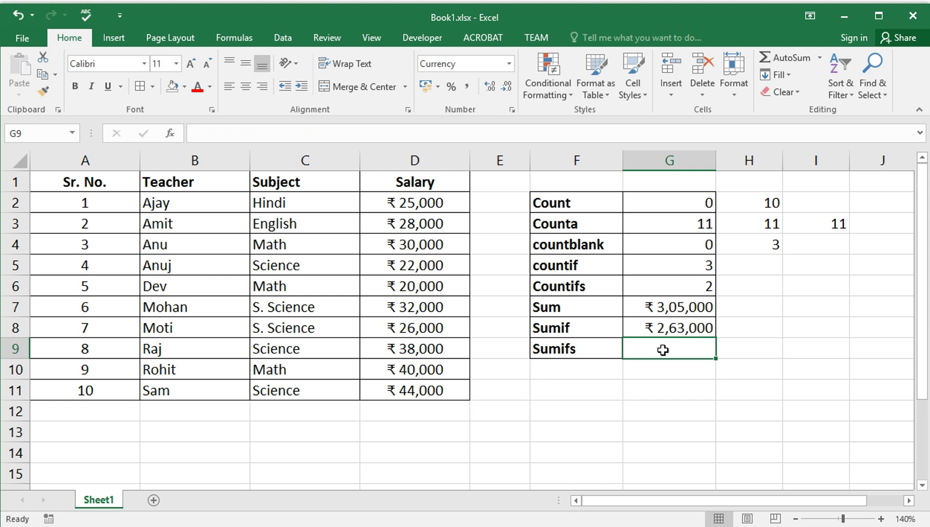
{"action": "type", "text": "=sumifs("}
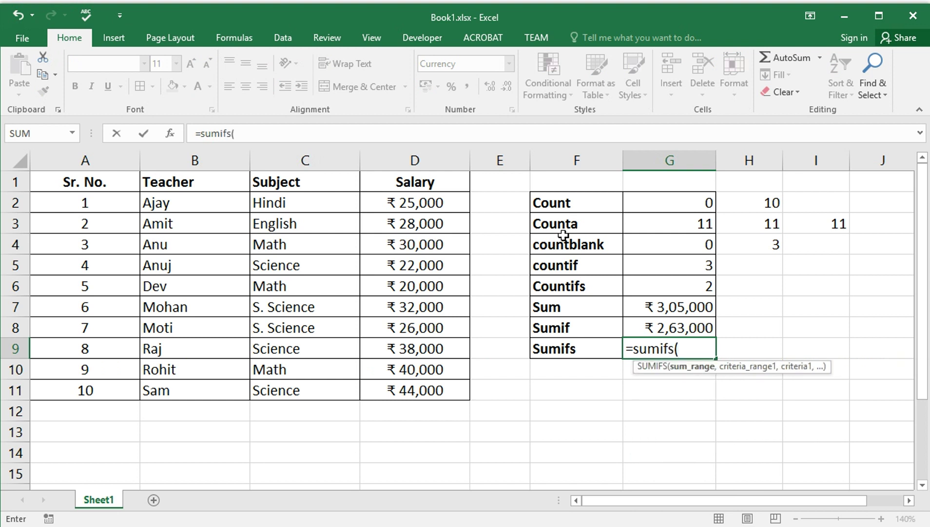
{"action": "left_click_drag", "start_coordinate": [453, 203], "coordinate": [438, 390]}
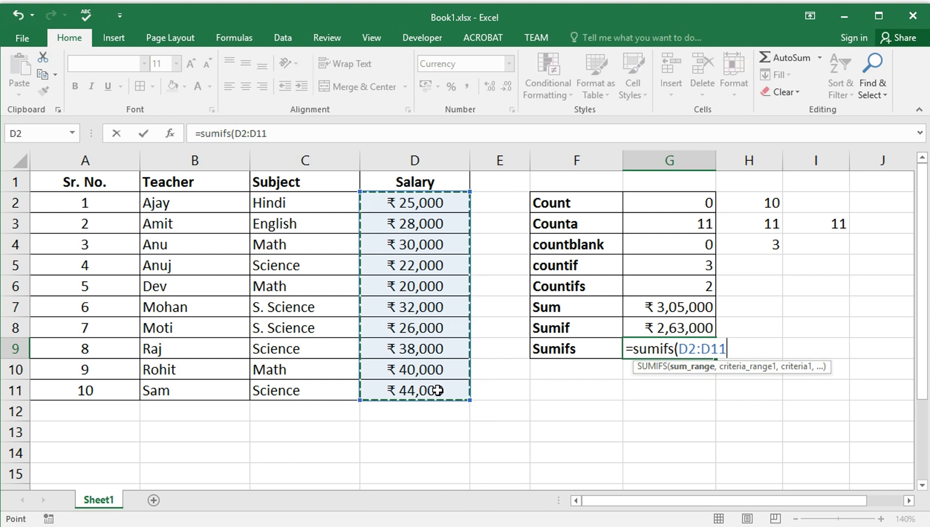
{"action": "type", "text": ","}
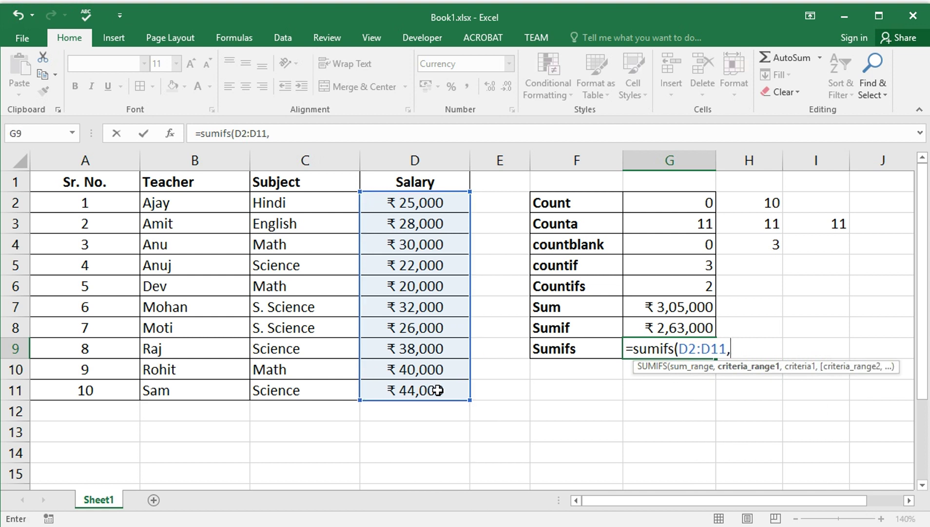
{"action": "left_click_drag", "start_coordinate": [306, 204], "coordinate": [316, 388]}
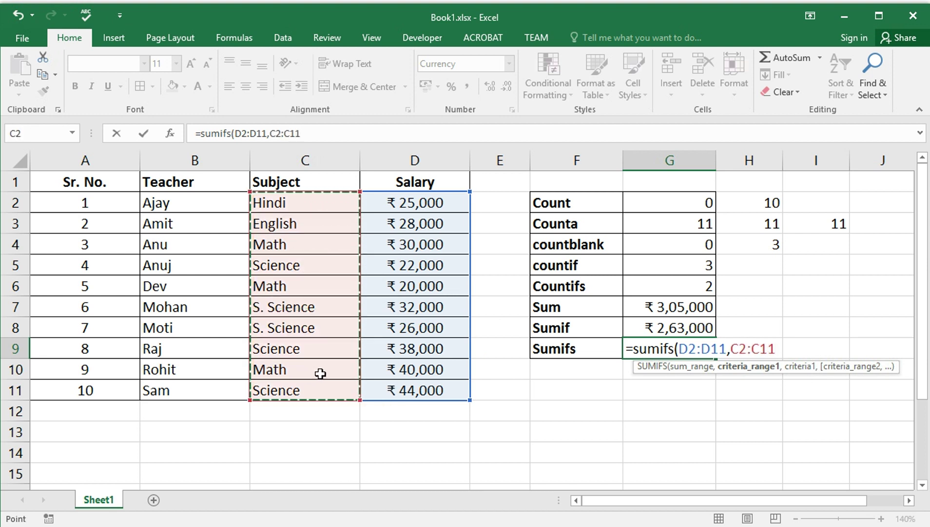
{"action": "type", "text": ","}
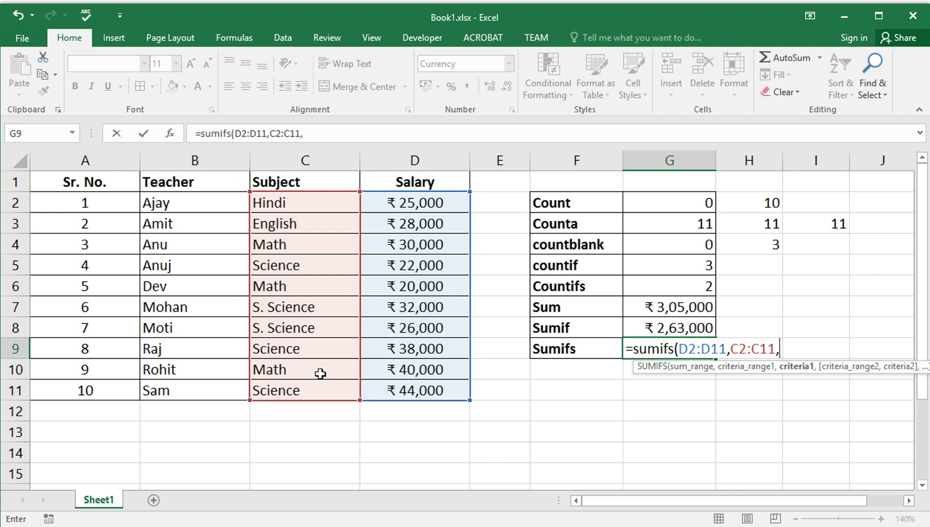
{"action": "type", "text": "\"math"}
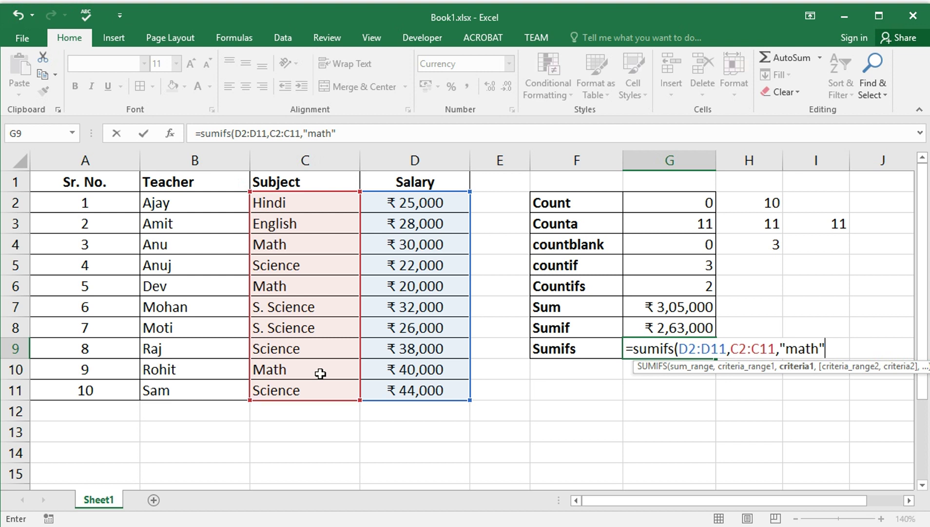
{"action": "type", "text": "\","}
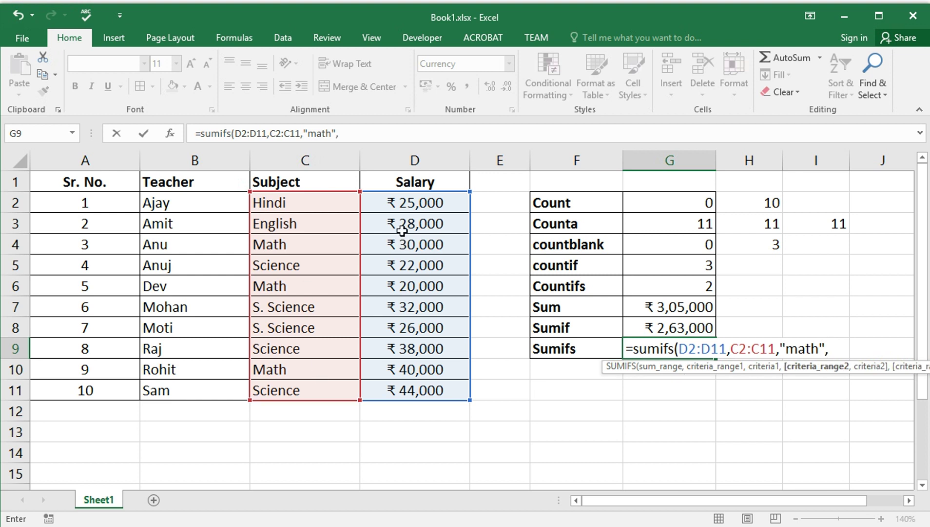
{"action": "left_click_drag", "start_coordinate": [403, 202], "coordinate": [421, 391]}
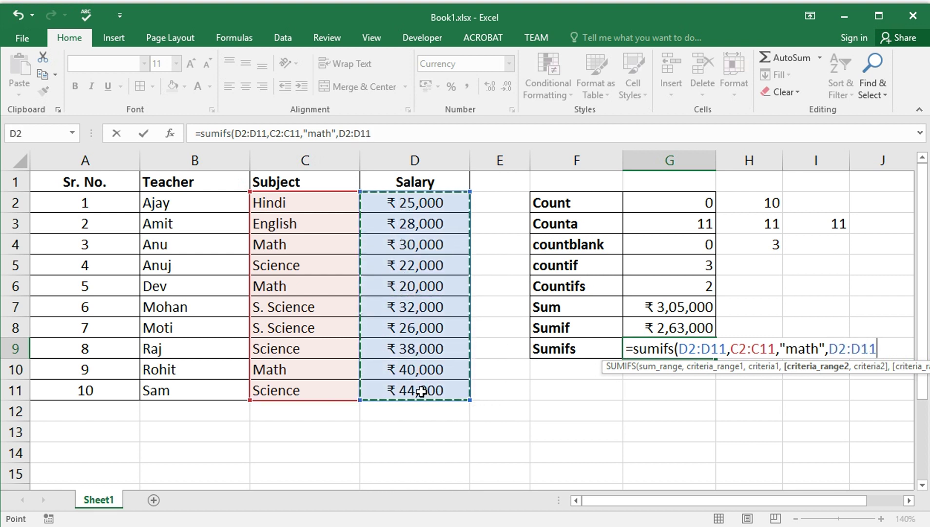
{"action": "type", "text": ","}
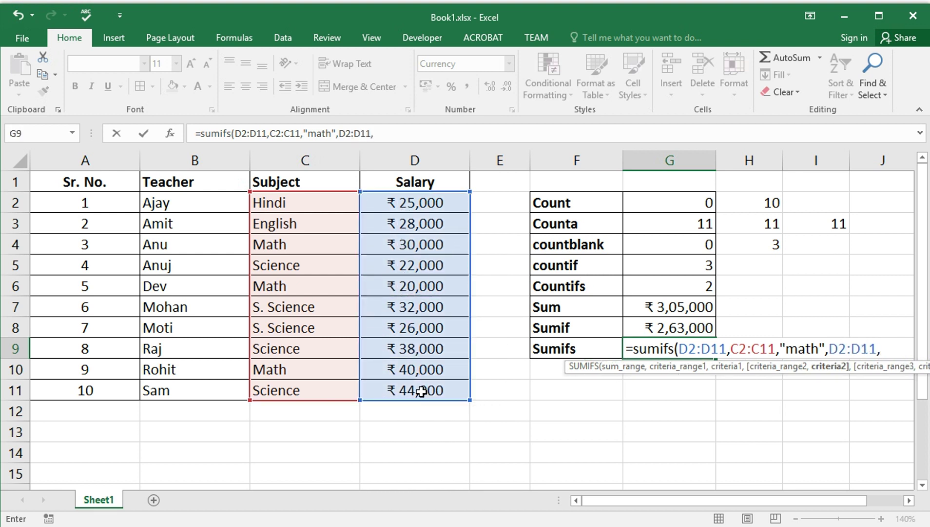
{"action": "type", "text": "\">=\"&"}
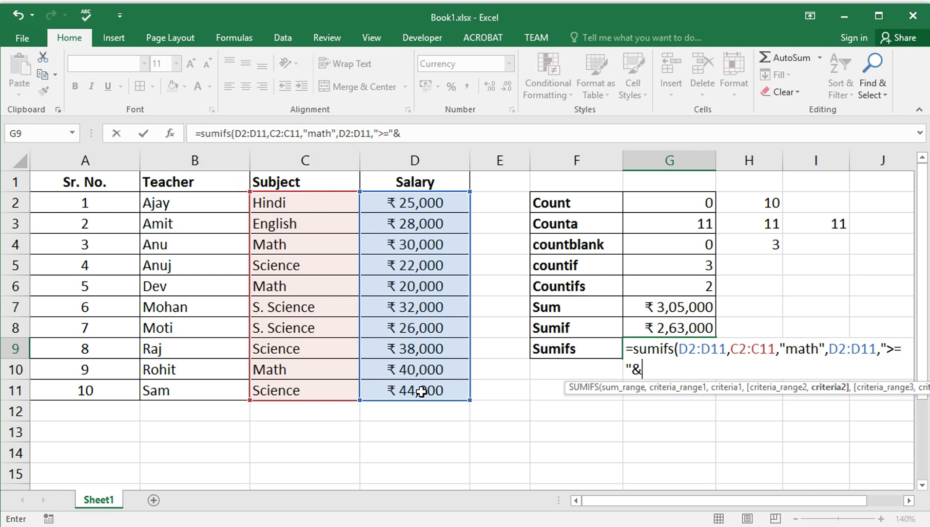
{"action": "type", "text": "25000)"}
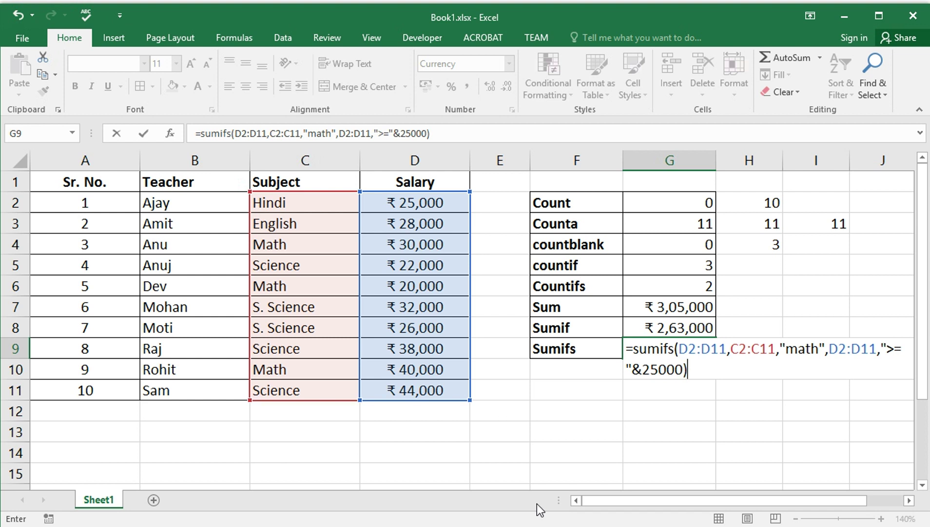
{"action": "key", "text": "Return"}
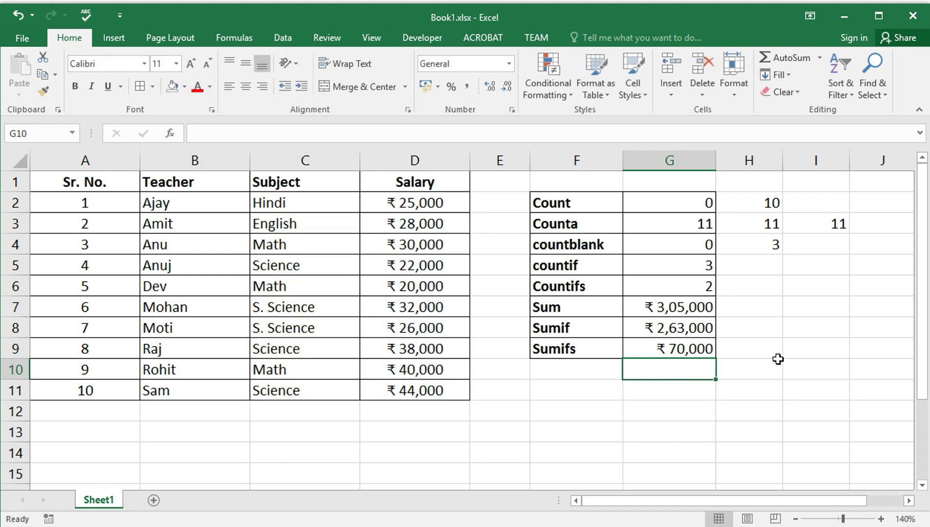
{"action": "left_click", "coordinate": [696, 349]}
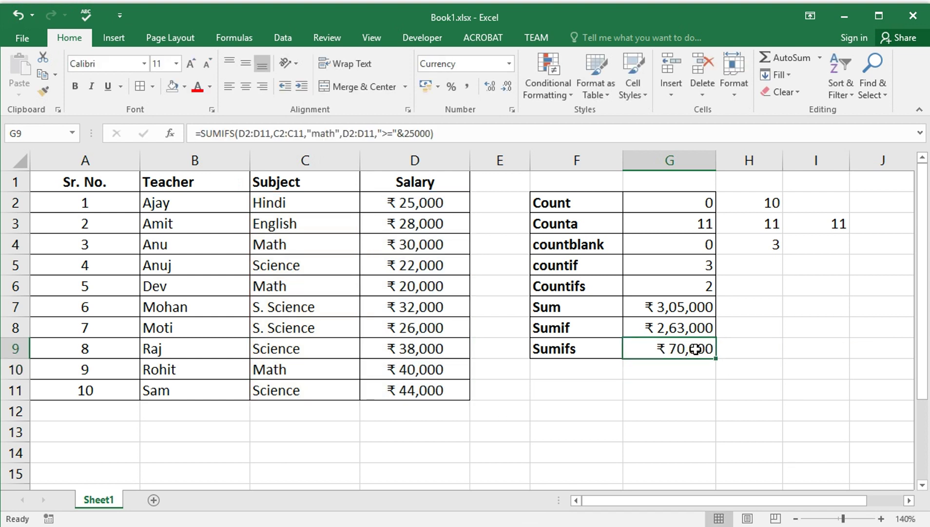
{"action": "left_click", "coordinate": [657, 372]}
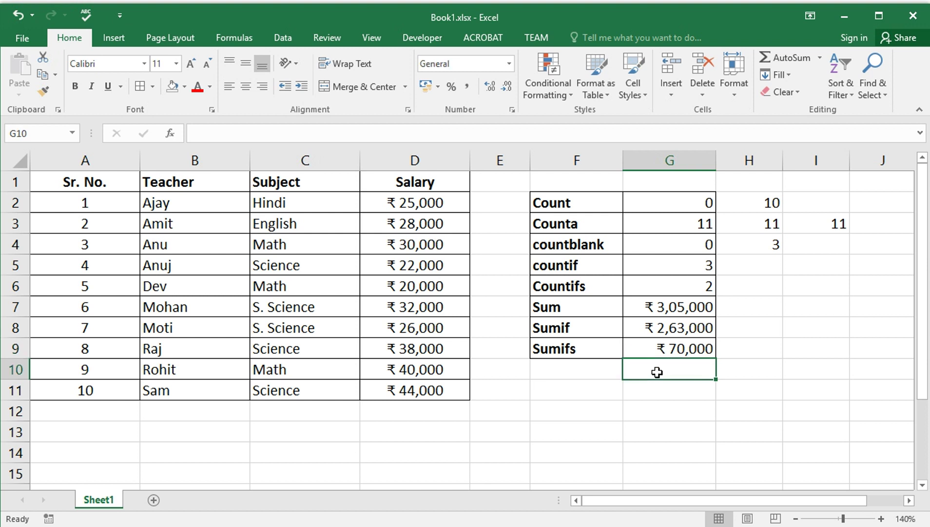